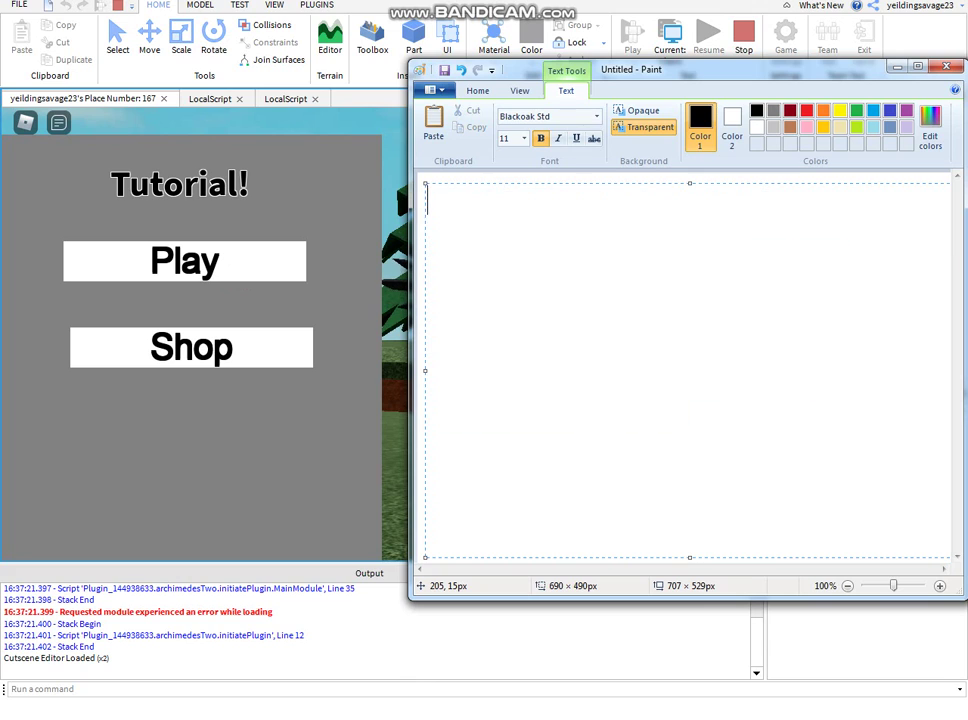
- Write "just like that!! so if you wanna know lets start!!" in the Paint text box
{"action": "type", "text": "just li"}
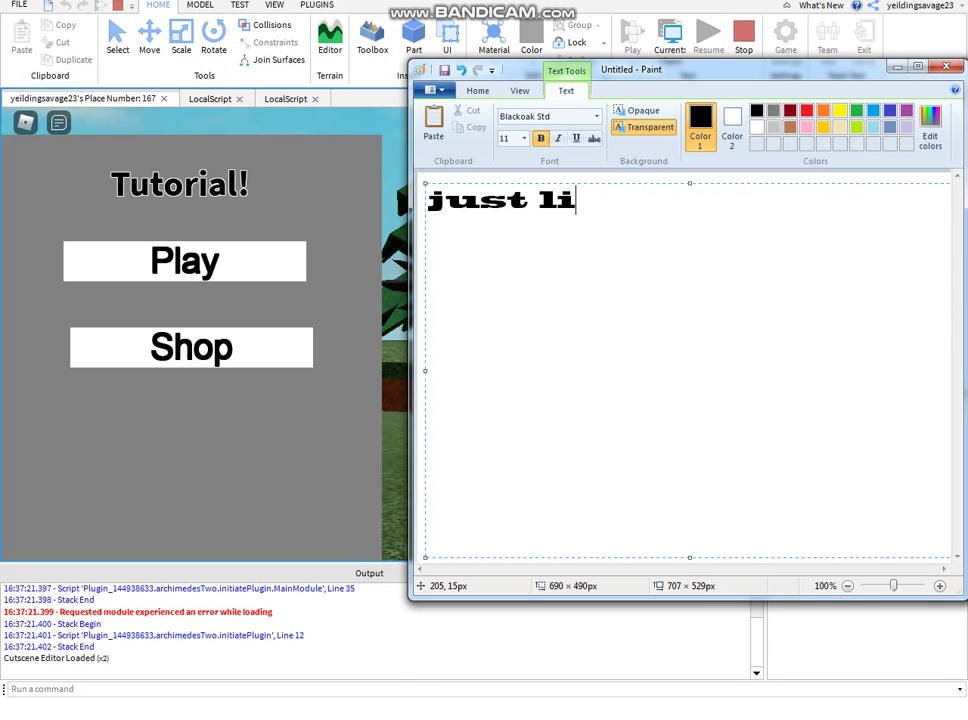
{"action": "type", "text": "ke that!! "}
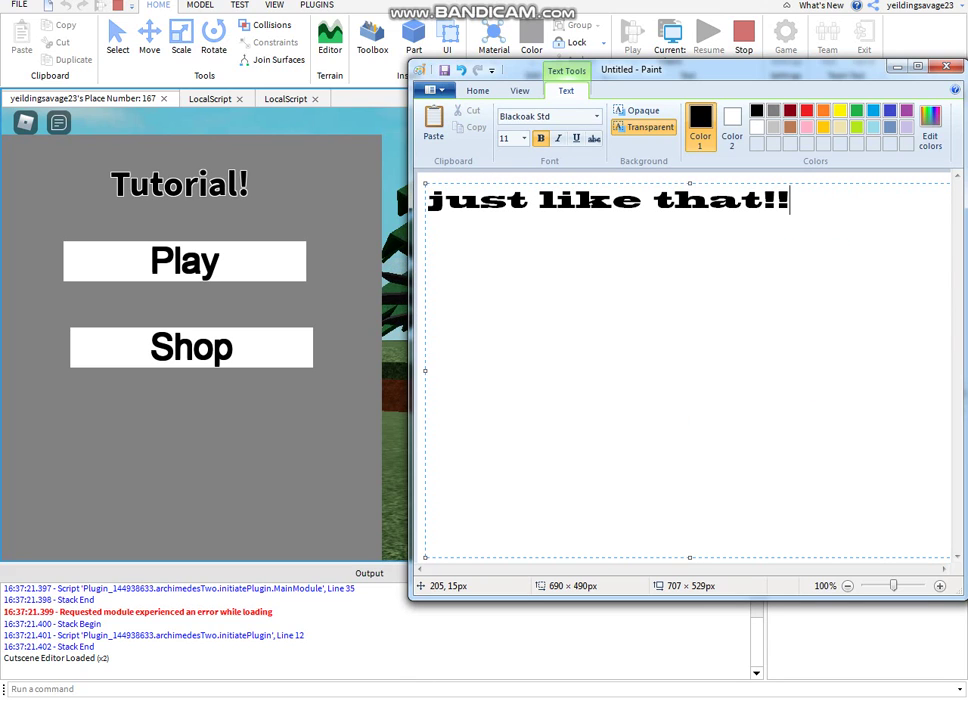
{"action": "type", "text": "so if you "}
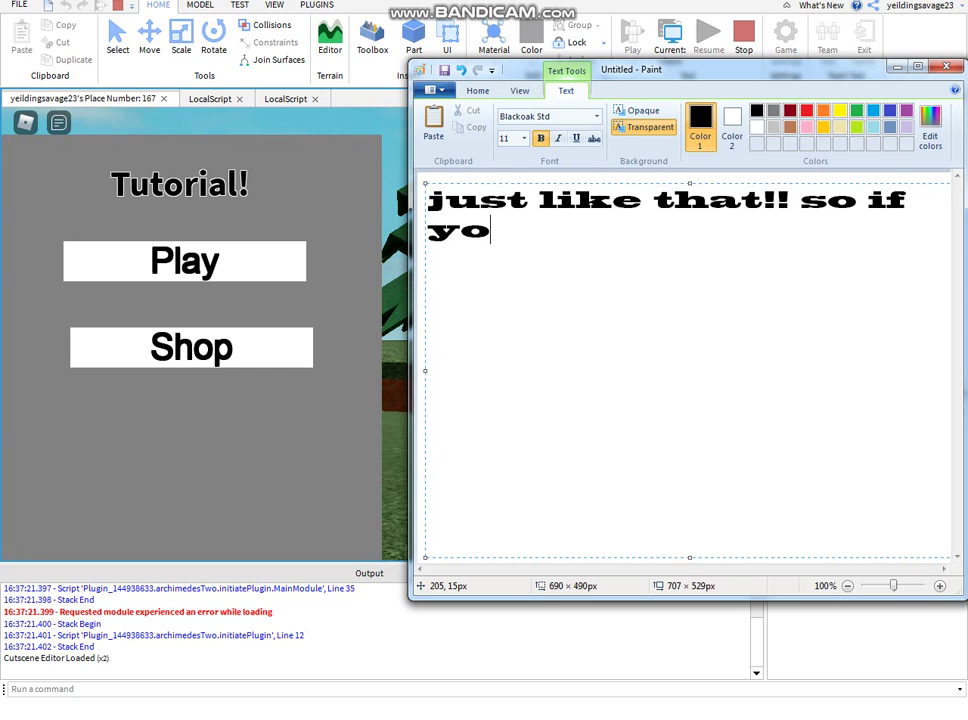
{"action": "type", "text": "wanna know let"}
{"action": "type", "text": "s"}
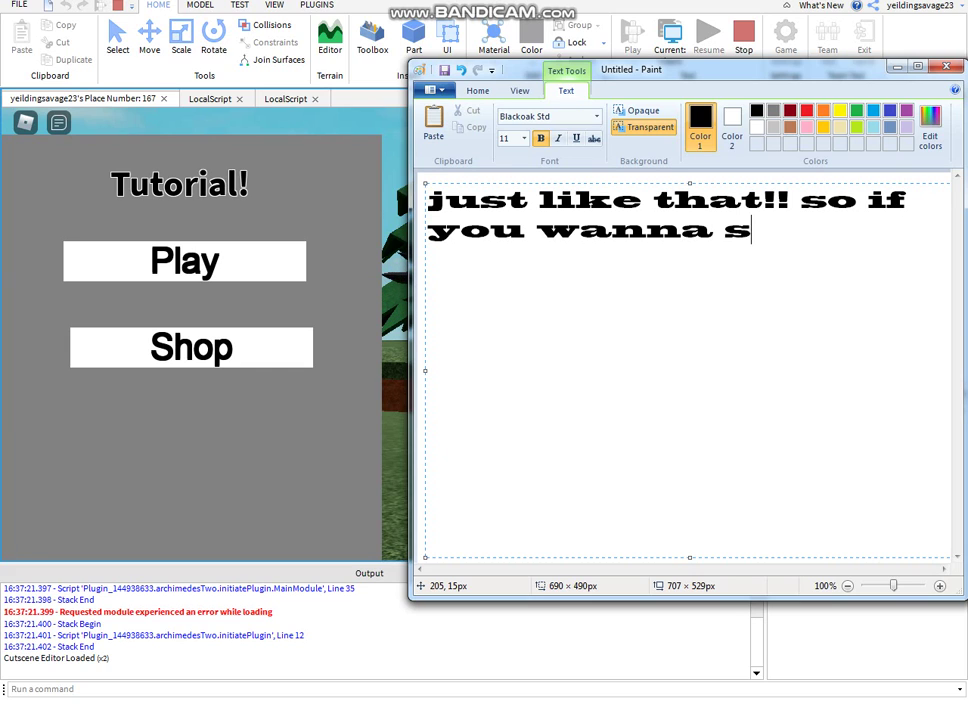
{"action": "key", "text": "BackSpace"}
{"action": "type", "text": "know lets"}
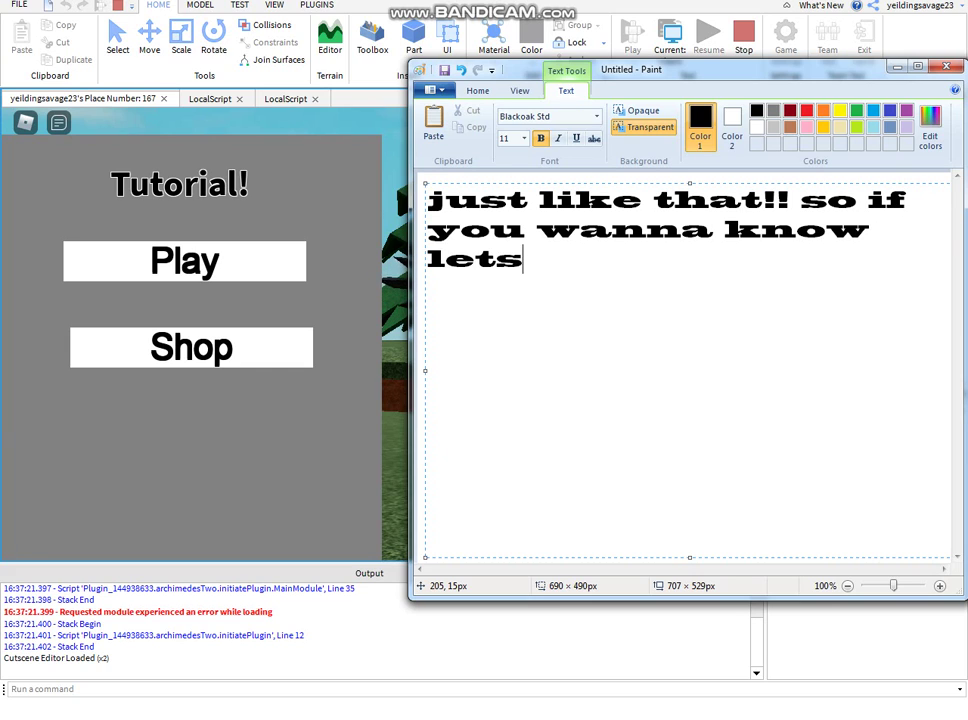
{"action": "type", "text": " start!!"}
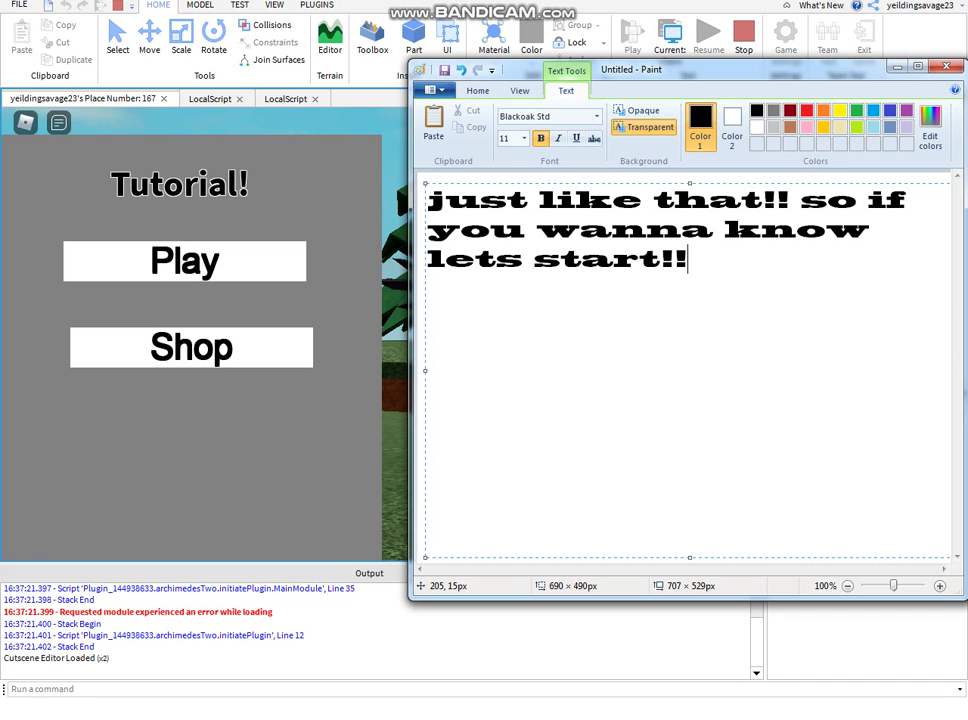
- Switch to Roblox Studio, stop the running playtest, and delete the cam1 and cam2 parts from the workspace
{"action": "left_click", "coordinate": [318, 412]}
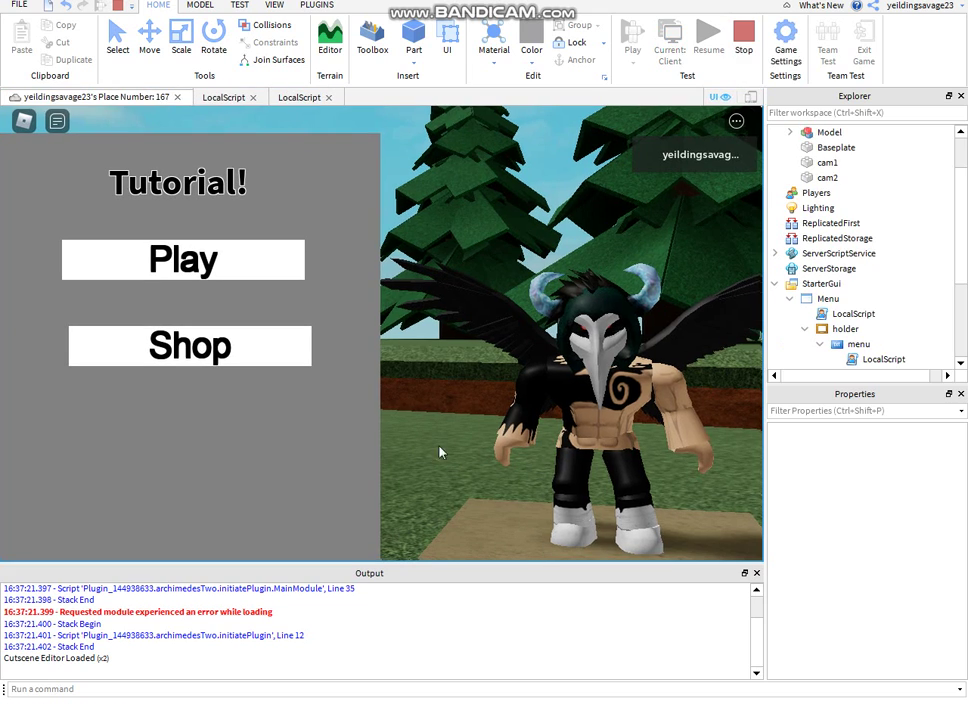
{"action": "right_click_drag", "start_coordinate": [545, 448], "coordinate": [540, 461]}
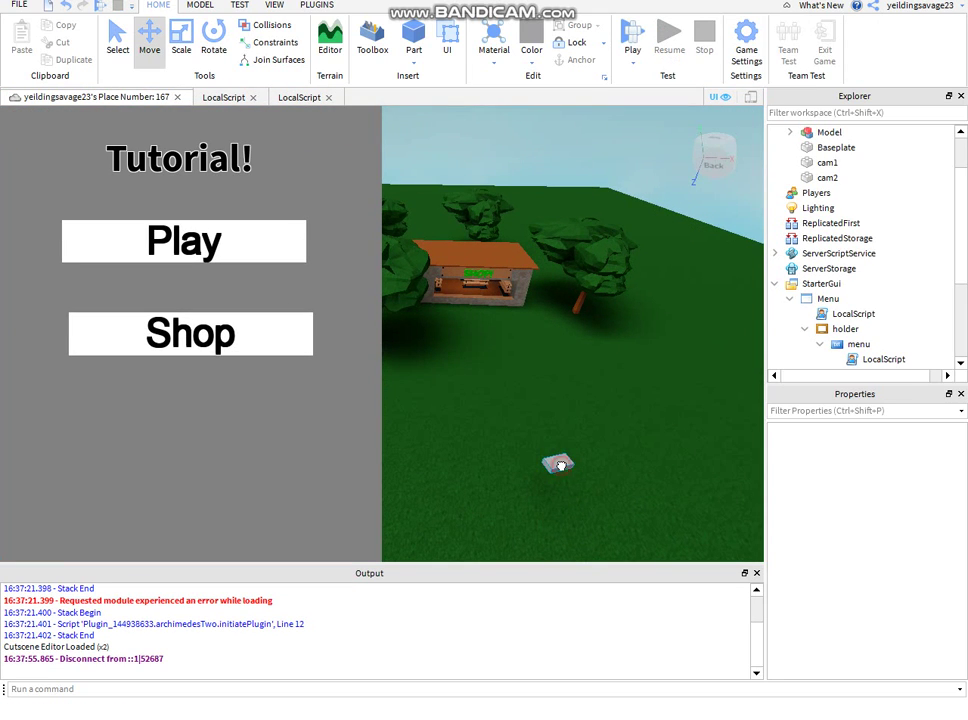
{"action": "left_click", "coordinate": [559, 464]}
{"action": "right_click_drag", "start_coordinate": [655, 356], "coordinate": [655, 356]}
{"action": "left_click", "coordinate": [548, 269], "text": "ctrl"}
{"action": "right_click_drag", "start_coordinate": [554, 376], "coordinate": [598, 370]}
{"action": "scroll", "coordinate": [554, 376], "scroll_direction": "down", "scroll_amount": 3}
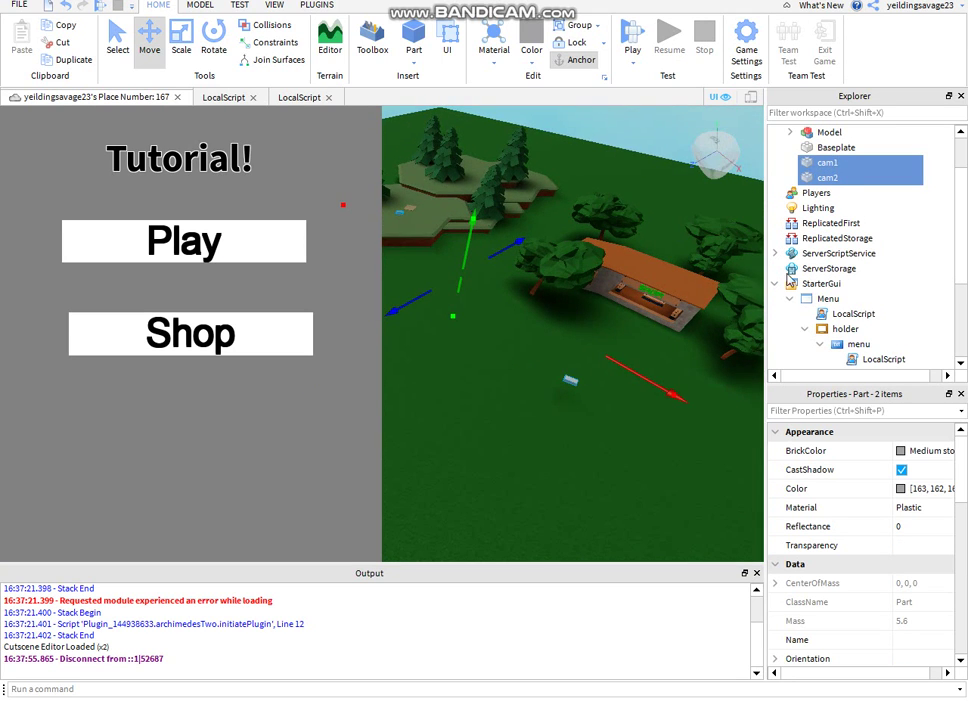
{"action": "right_click", "coordinate": [781, 177]}
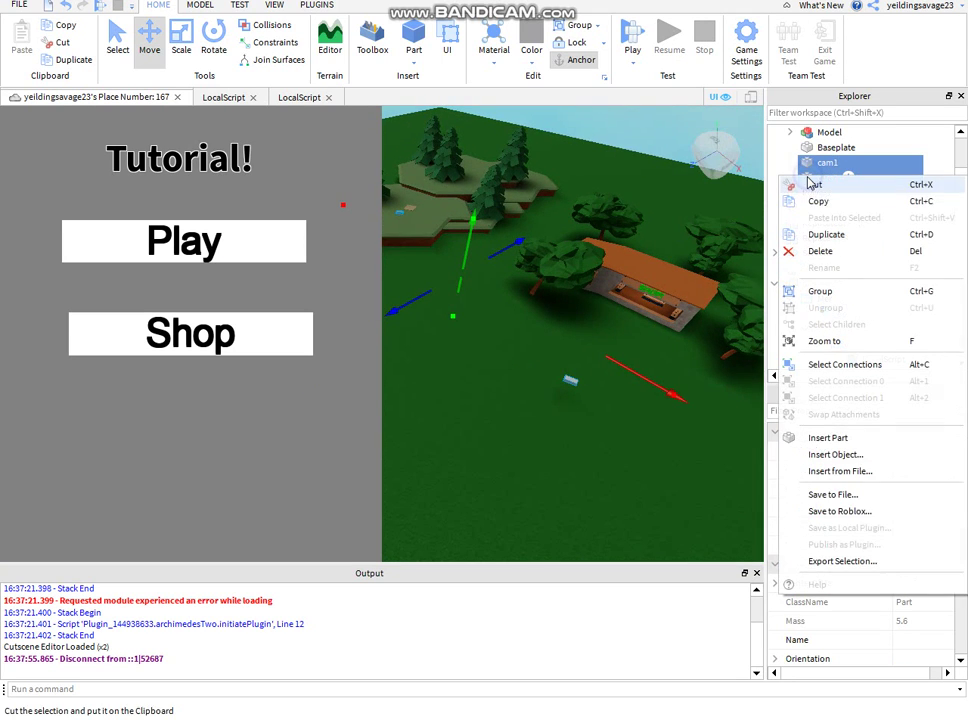
{"action": "left_click", "coordinate": [822, 251]}
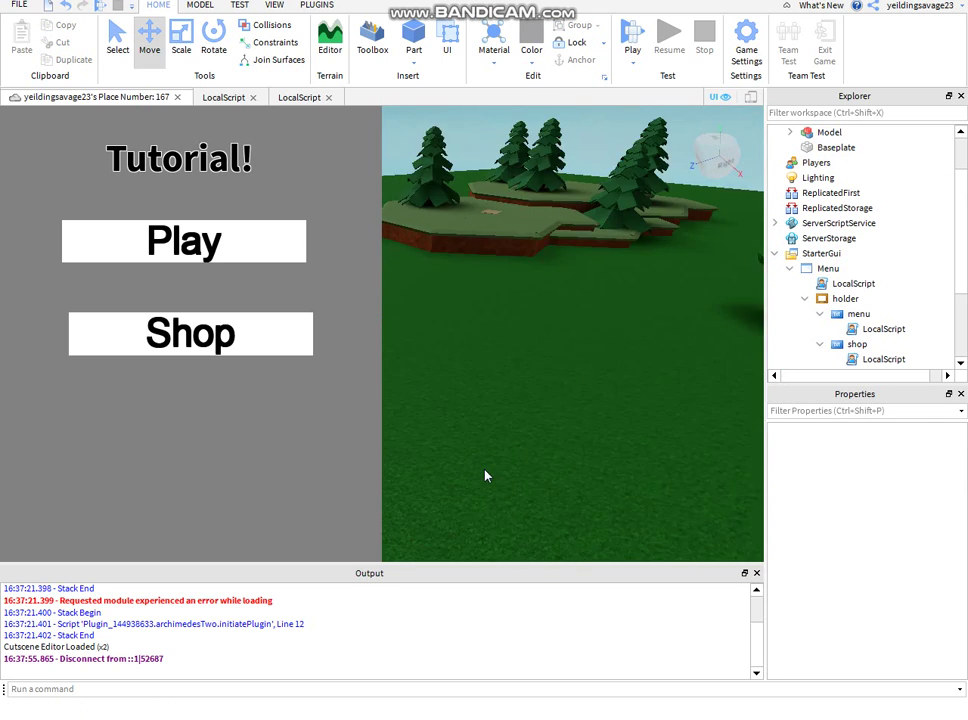
- Inspect the camera code in the LocalScript directly under the Menu GUI, and cut that script from the game
{"action": "right_click_drag", "start_coordinate": [485, 476], "coordinate": [486, 475]}
{"action": "key", "text": "w"}
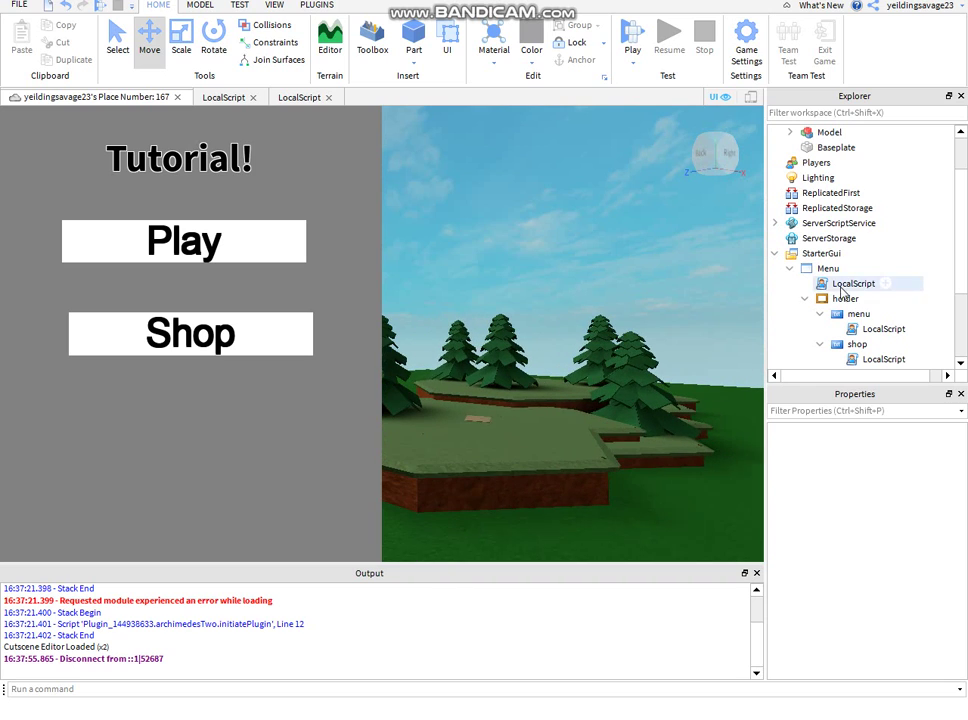
{"action": "left_click", "coordinate": [807, 300]}
{"action": "double_click", "coordinate": [850, 284]}
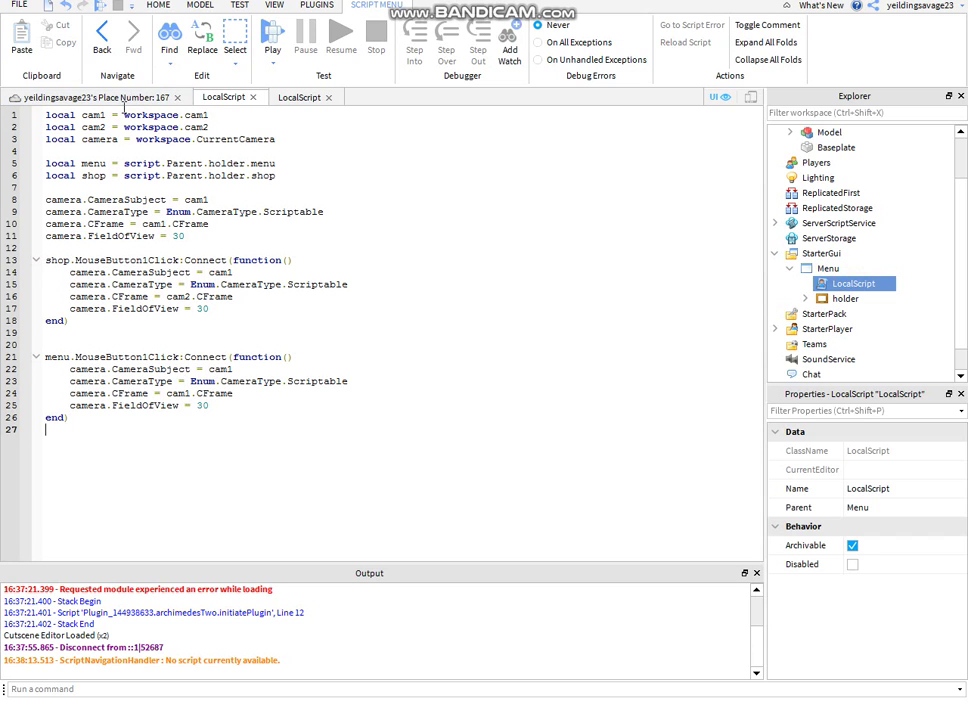
{"action": "left_click", "coordinate": [125, 98]}
{"action": "right_click", "coordinate": [838, 284]}
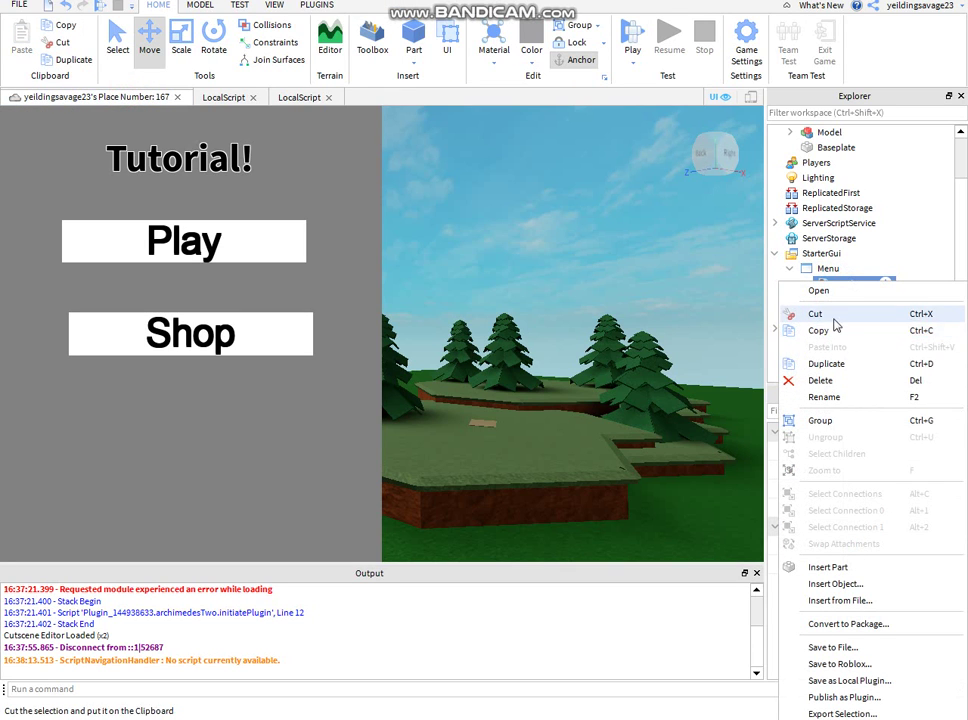
{"action": "left_click", "coordinate": [833, 316]}
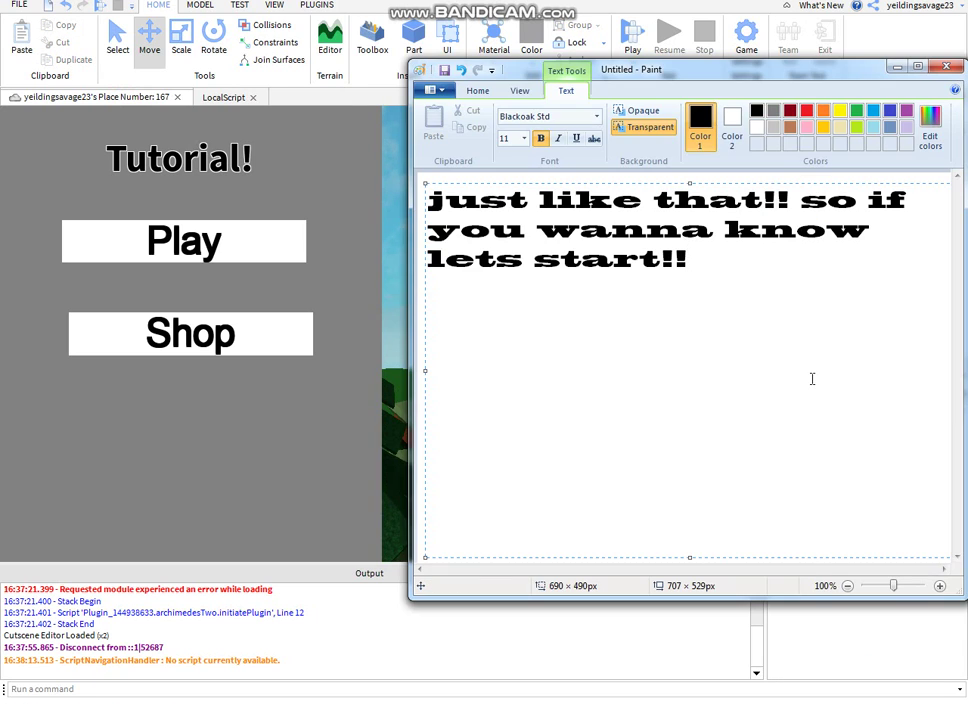
- Switch to Paint and add "add a two part and rename it in a different name" below the existing text
{"action": "type", "text": "add a two"}
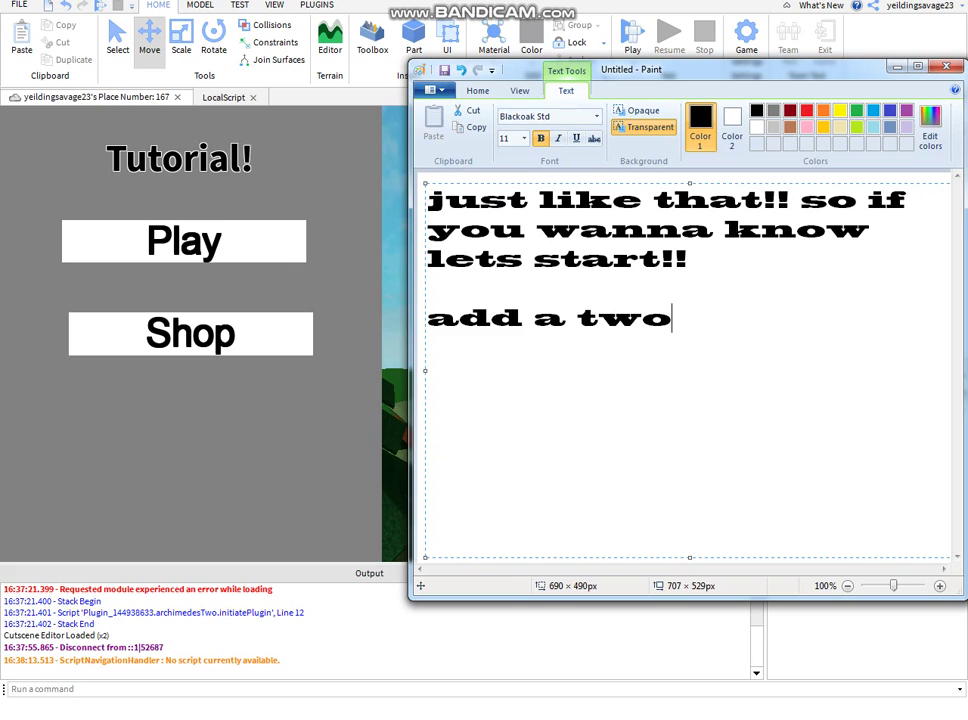
{"action": "type", "text": " part "}
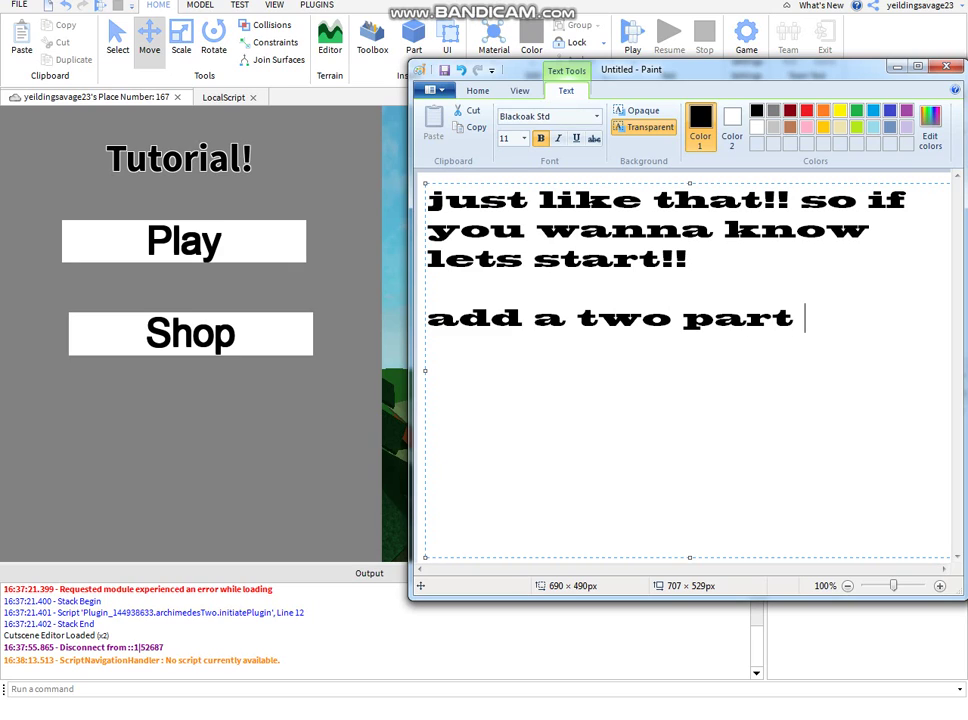
{"action": "type", "text": "and rename"}
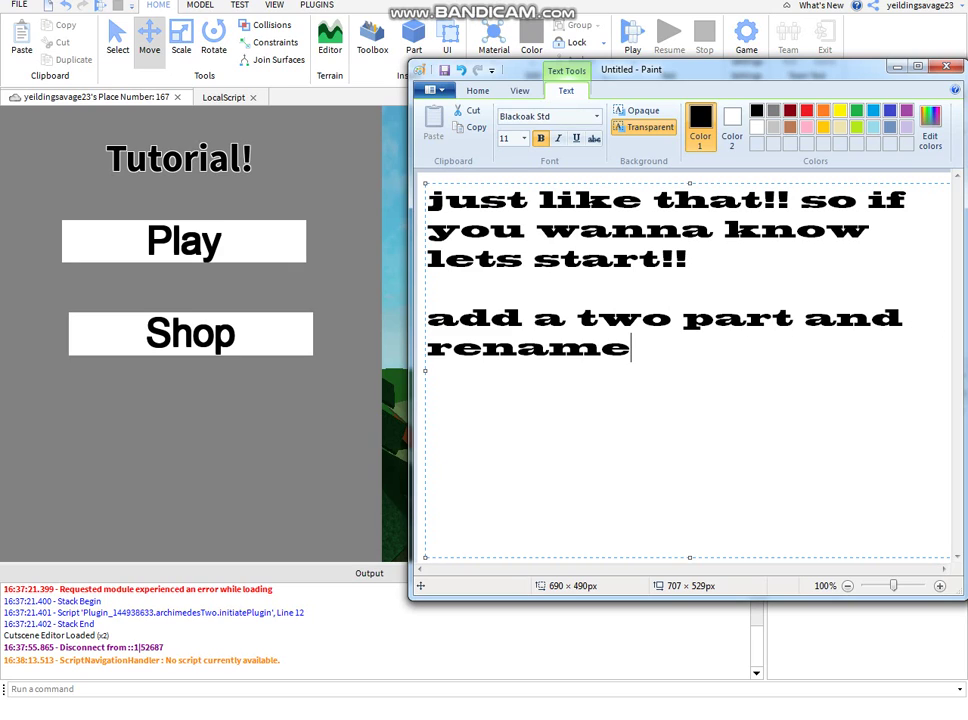
{"action": "type", "text": " it i"}
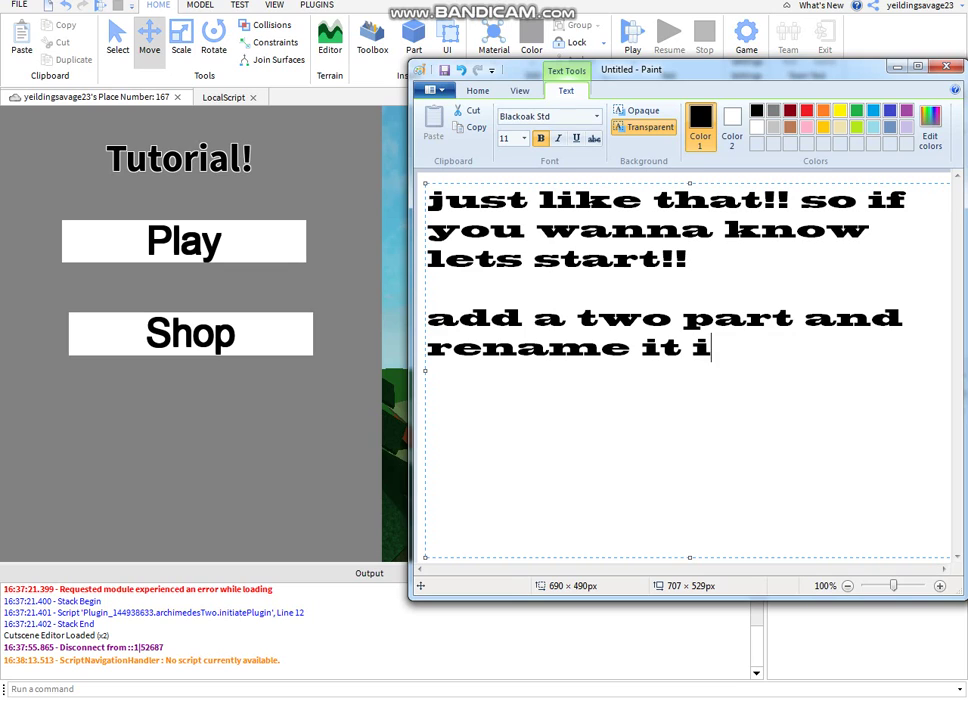
{"action": "type", "text": "n a dif"}
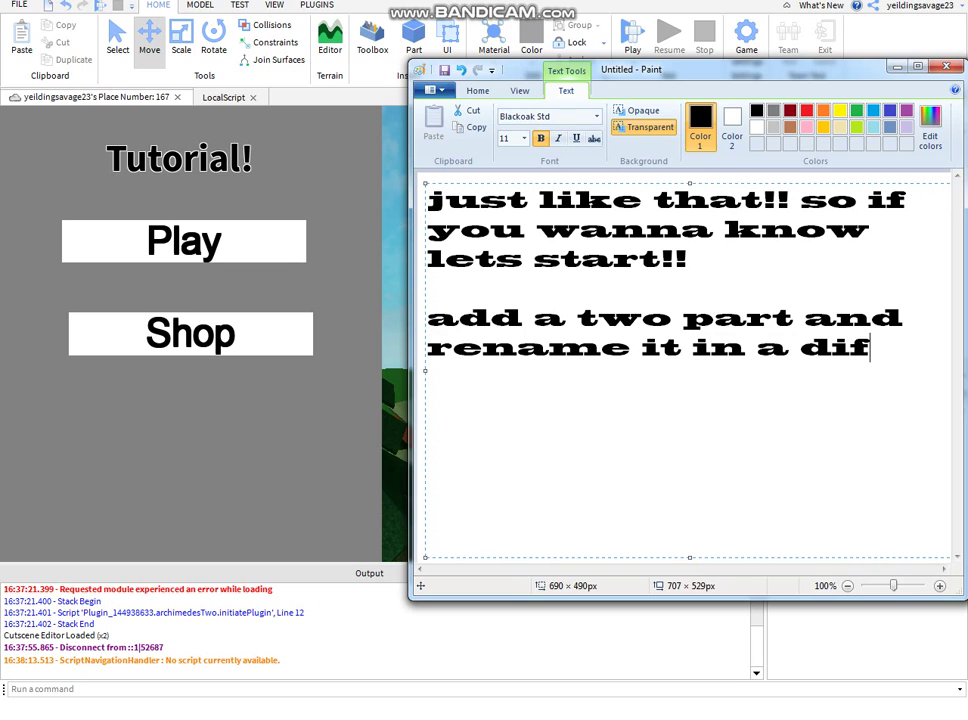
{"action": "type", "text": "ferent name"}
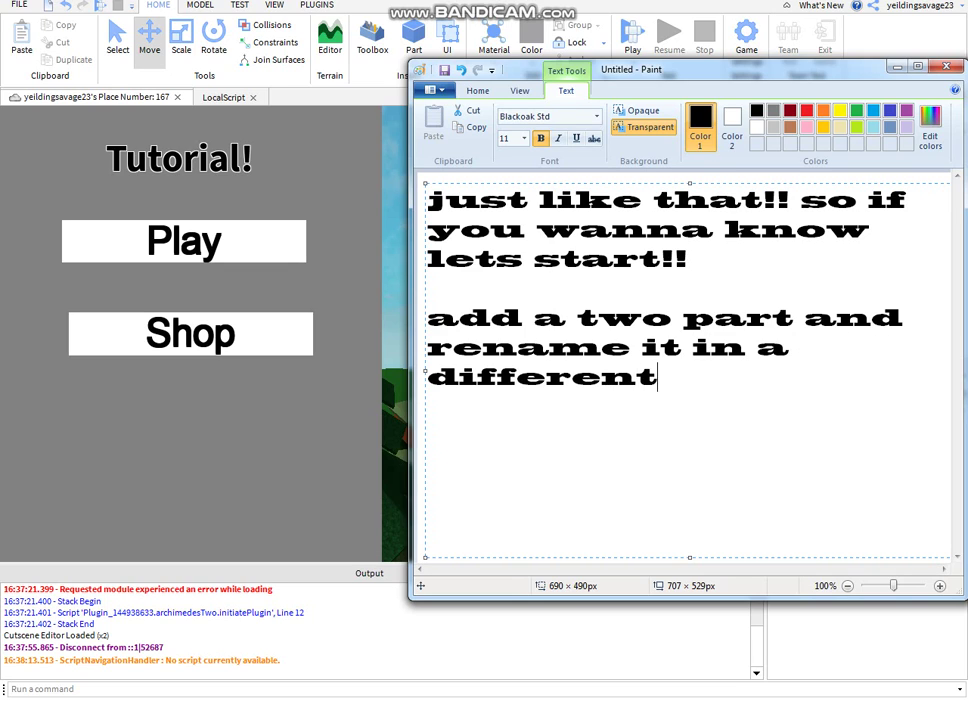
- Switch to Roblox Studio and insert a new block part on the grassy platform near the tan plate
{"action": "left_click", "coordinate": [378, 458]}
{"action": "key", "text": "w"}
{"action": "right_click_drag", "start_coordinate": [462, 449], "coordinate": [464, 458]}
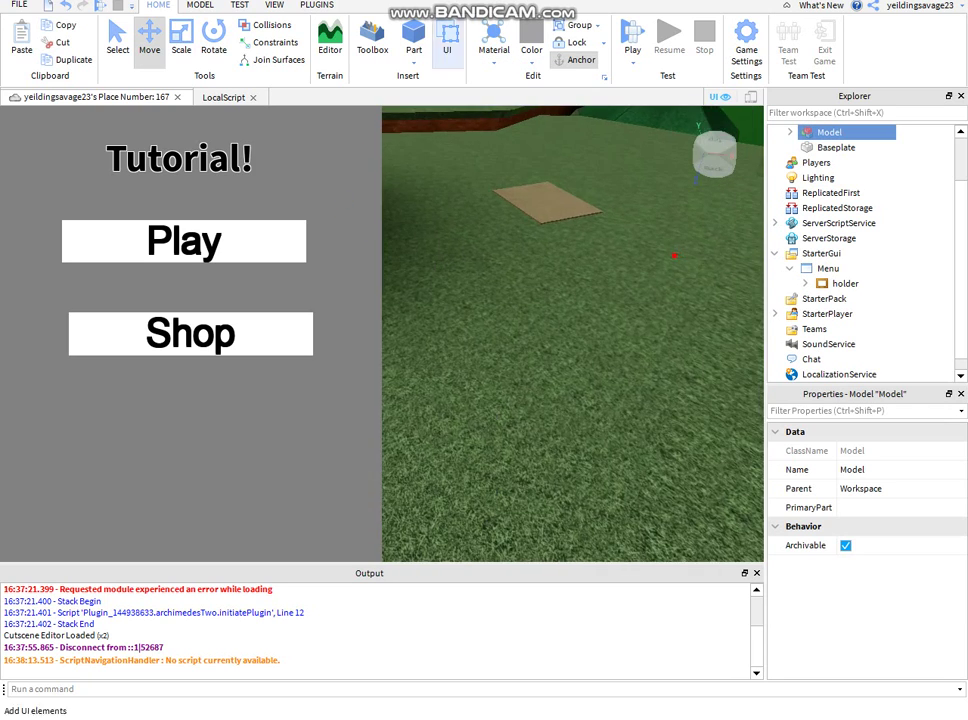
{"action": "key", "text": "s"}
{"action": "key", "text": "d"}
{"action": "left_click", "coordinate": [411, 40]}
{"action": "right_click_drag", "start_coordinate": [568, 428], "coordinate": [553, 432]}
{"action": "key", "text": "s"}
{"action": "key", "text": "d"}
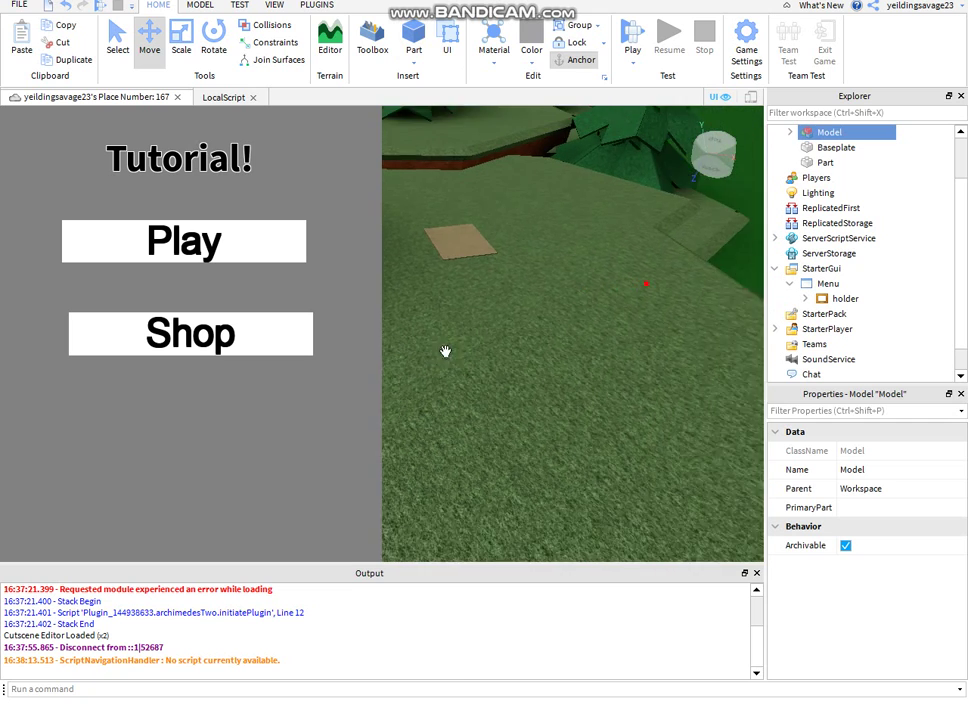
{"action": "key", "text": "s"}
{"action": "key", "text": "a"}
- Select the new part and reposition it on open grass in front of the tan plate
{"action": "left_click", "coordinate": [492, 331]}
{"action": "key", "text": "d"}
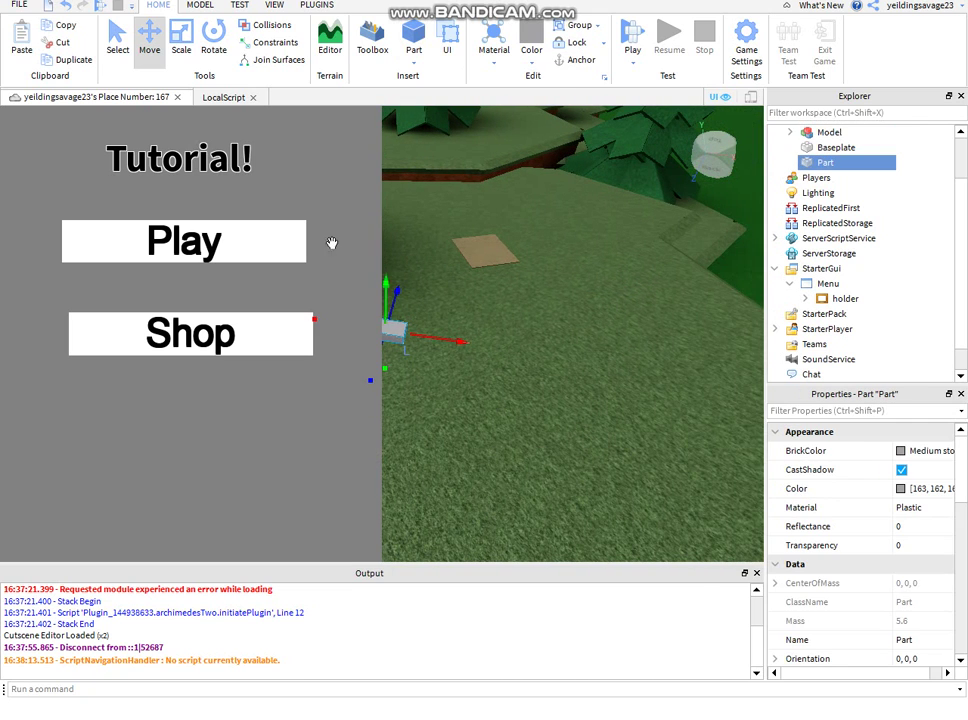
{"action": "left_click", "coordinate": [118, 42]}
{"action": "left_click_drag", "start_coordinate": [400, 341], "coordinate": [502, 484]}
{"action": "key", "text": "s"}
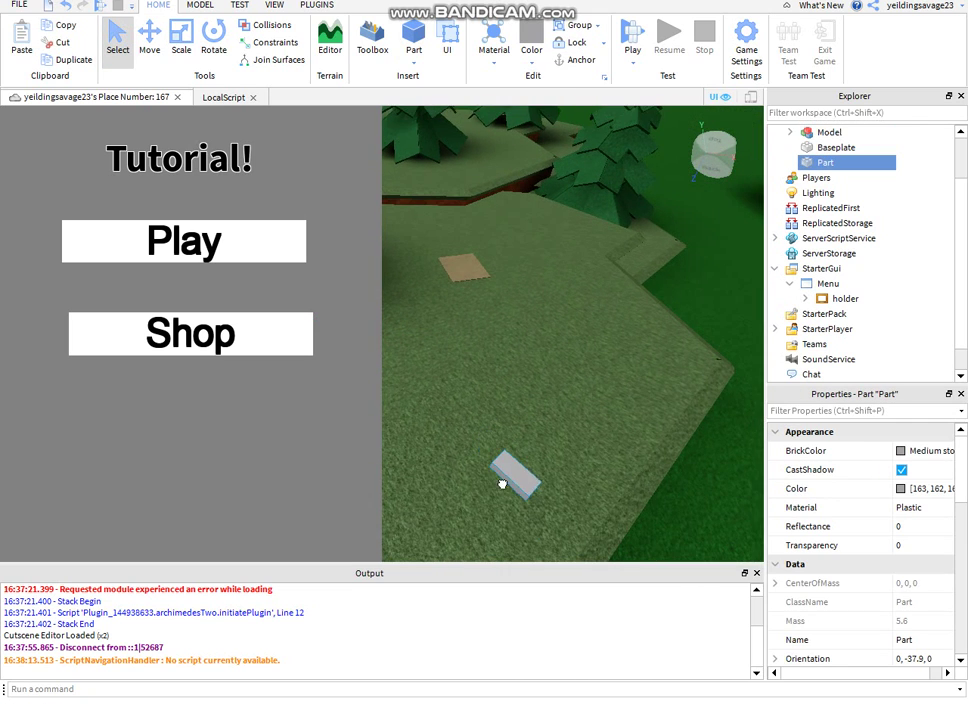
- Set the part's FrontSurface to SteppingMotor to mark its front side
{"action": "scroll", "coordinate": [864, 601], "scroll_direction": "down", "scroll_amount": 10}
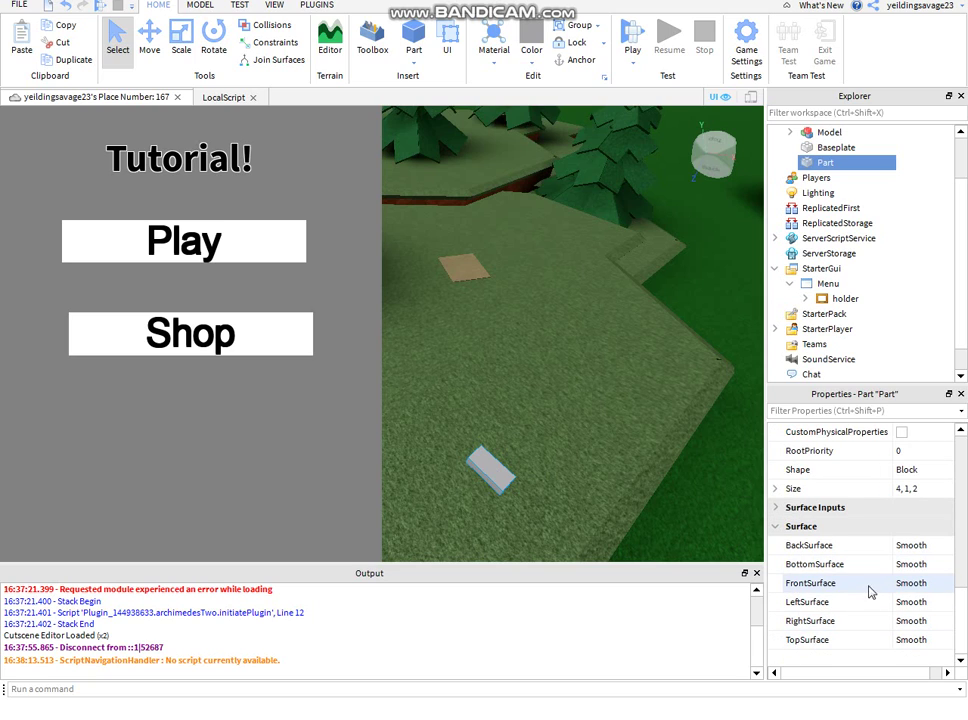
{"action": "left_click", "coordinate": [900, 584]}
{"action": "left_click", "coordinate": [909, 584]}
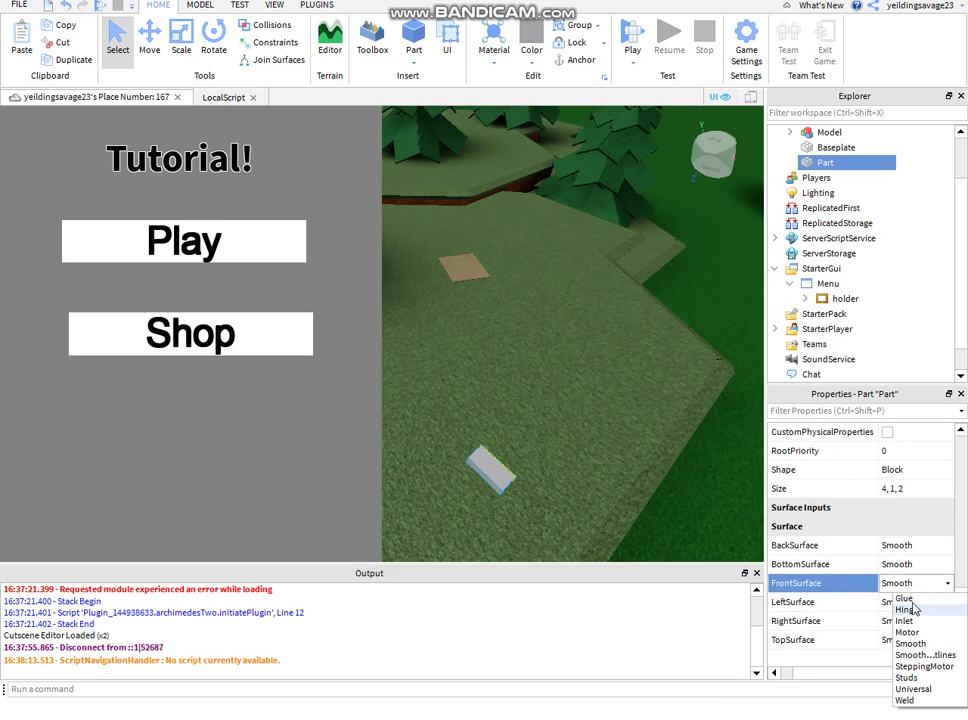
{"action": "left_click", "coordinate": [911, 586]}
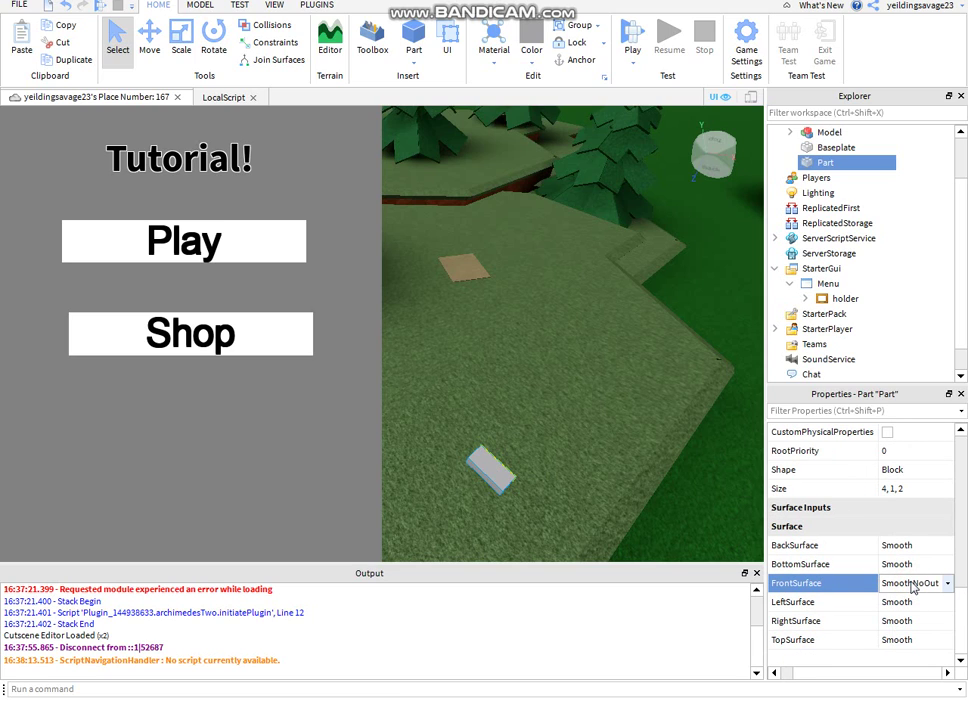
{"action": "right_click_drag", "start_coordinate": [622, 463], "coordinate": [647, 480]}
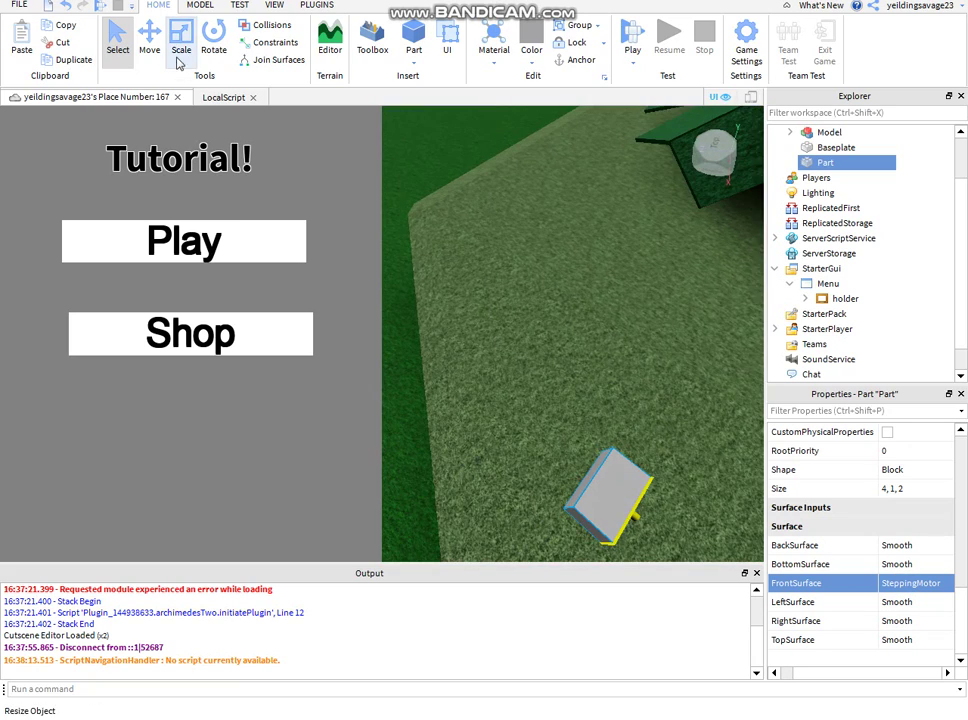
- Rotate the part about its vertical axis so its marked front side faces across the platform
{"action": "left_click", "coordinate": [192, 55]}
{"action": "left_click", "coordinate": [211, 45]}
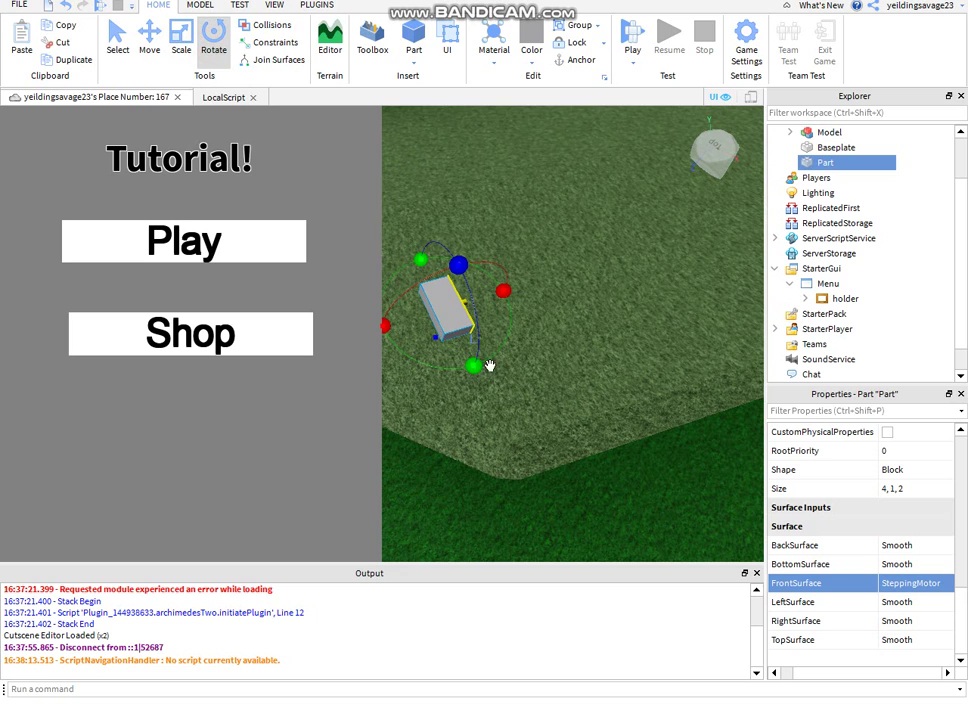
{"action": "left_click_drag", "start_coordinate": [475, 364], "coordinate": [569, 348]}
- Raise the part off the grass so it floats above the platform
{"action": "left_click", "coordinate": [127, 47]}
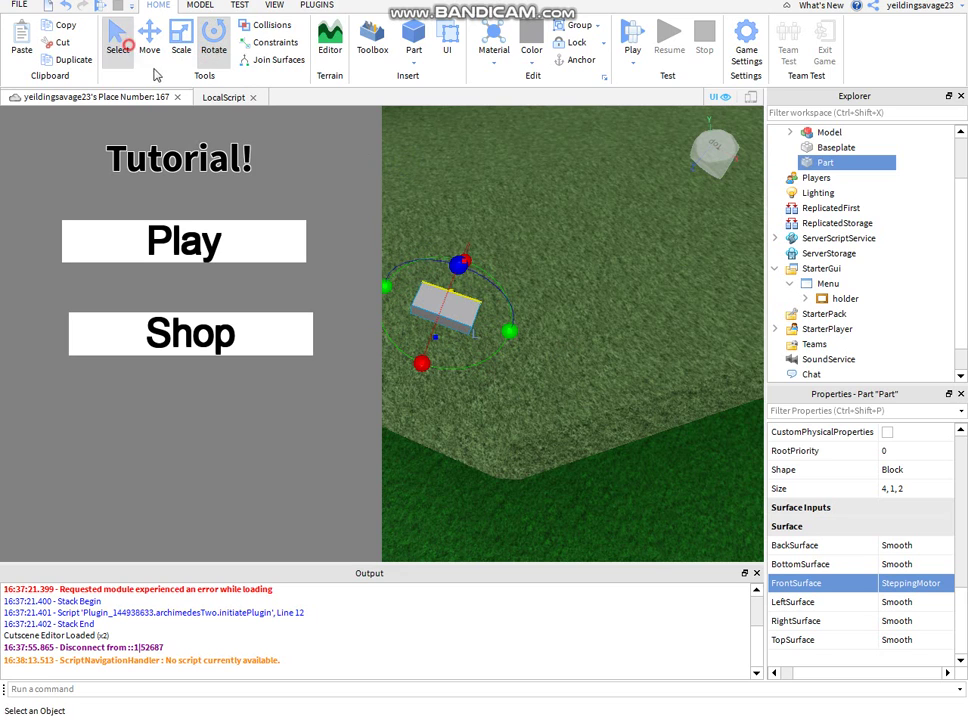
{"action": "left_click", "coordinate": [151, 64]}
{"action": "right_click_drag", "start_coordinate": [540, 342], "coordinate": [536, 348]}
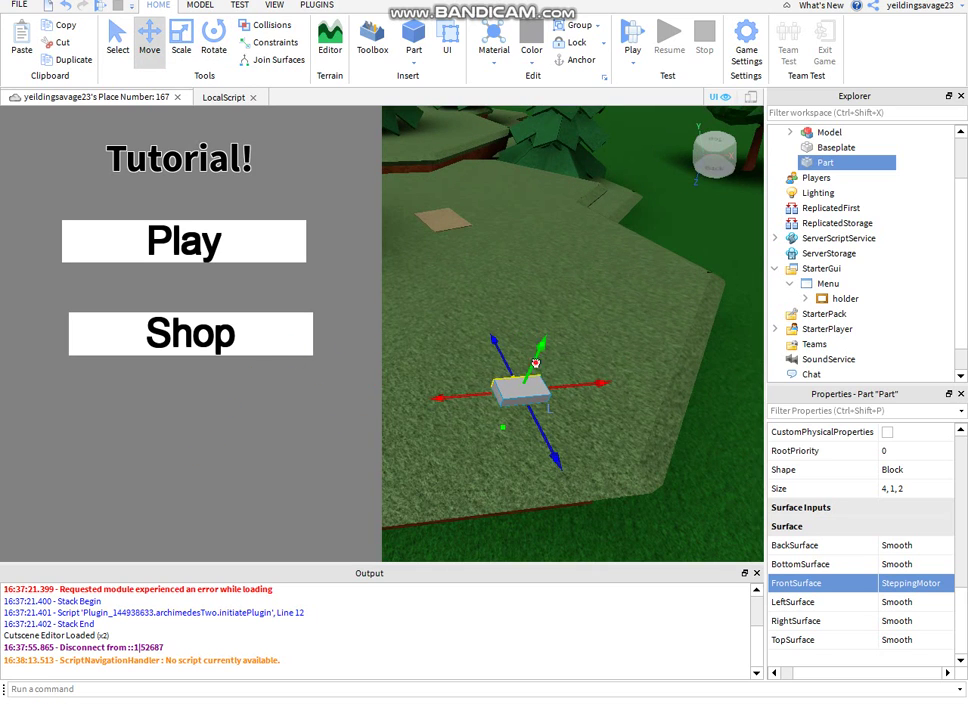
{"action": "left_click_drag", "start_coordinate": [537, 360], "coordinate": [600, 300]}
{"action": "left_click_drag", "start_coordinate": [596, 365], "coordinate": [566, 259]}
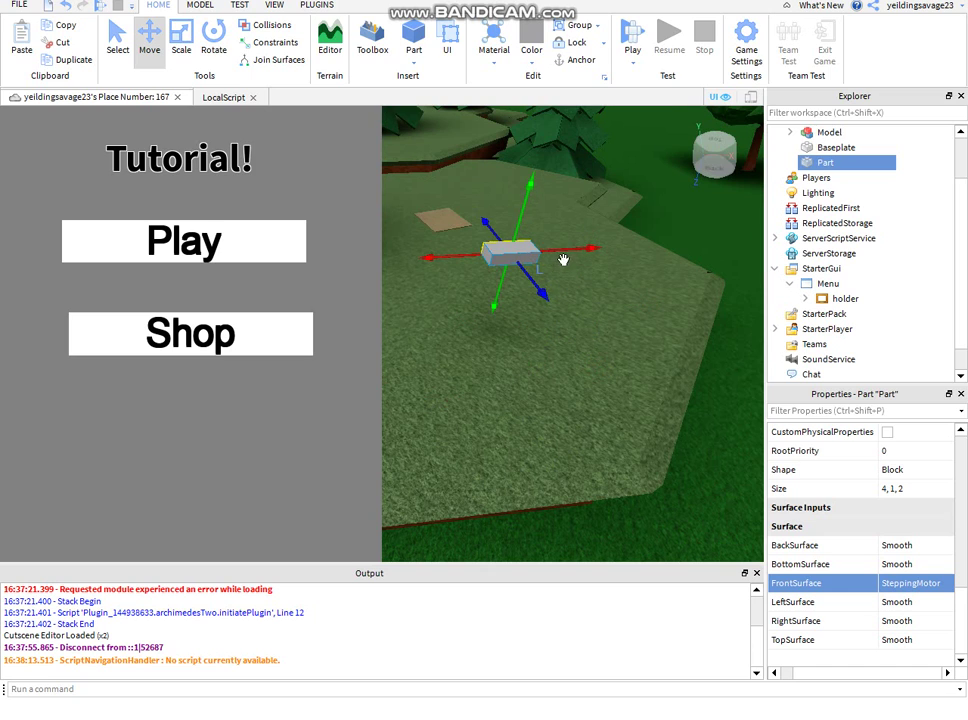
- Rotate the floating part about its vertical axis to an orientation of about 25 degrees, and reselect it
{"action": "left_click", "coordinate": [213, 45]}
{"action": "left_click_drag", "start_coordinate": [460, 261], "coordinate": [472, 275]}
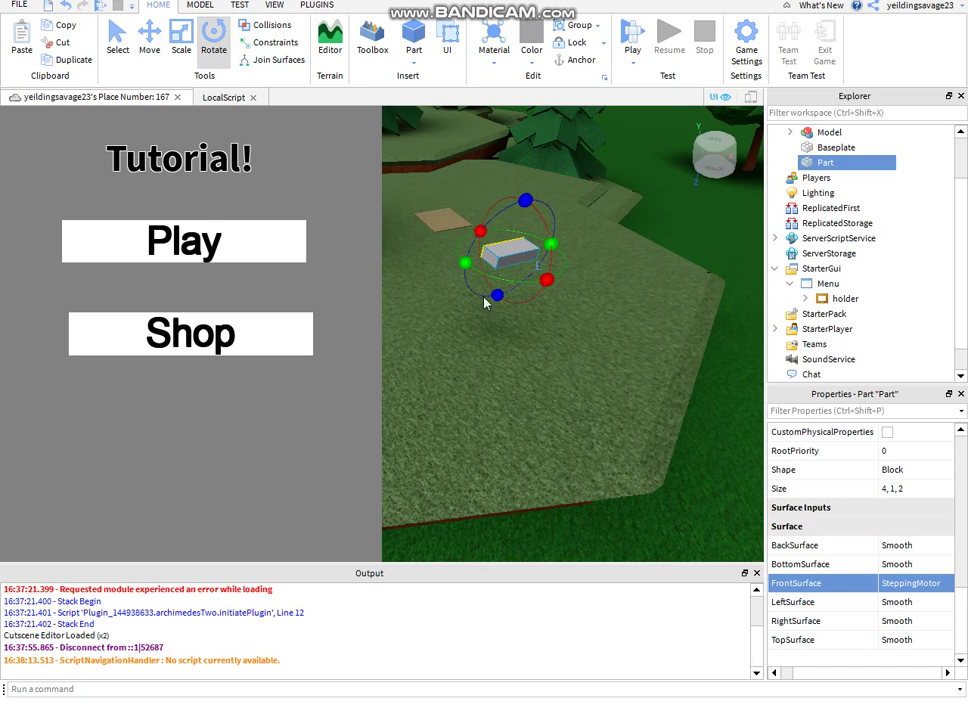
{"action": "left_click", "coordinate": [630, 396]}
{"action": "key", "text": "d"}
{"action": "left_click", "coordinate": [441, 267]}
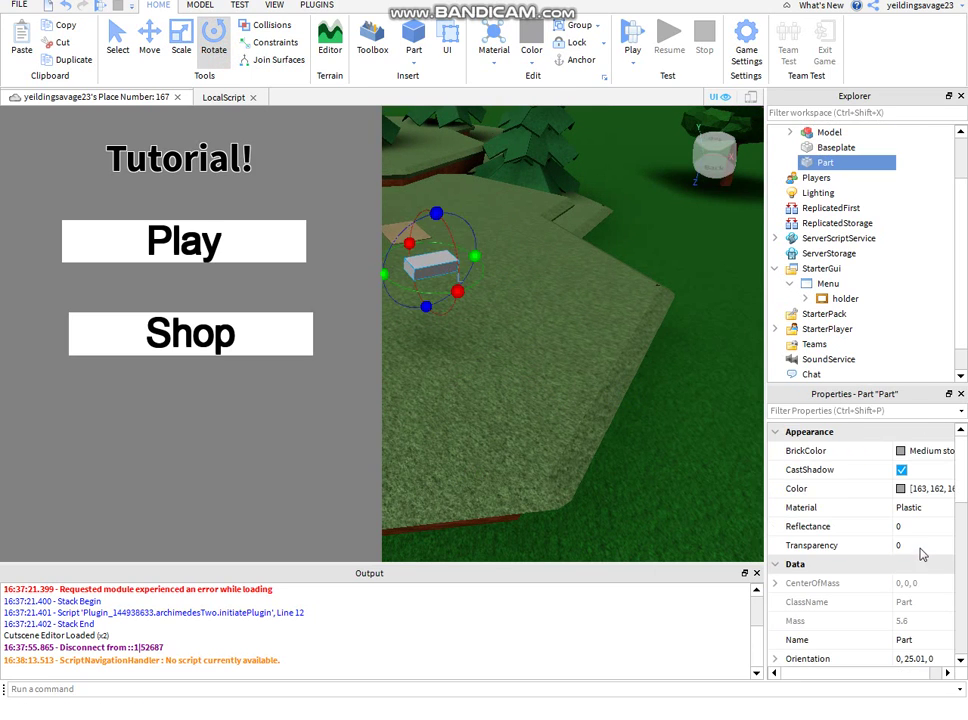
- Dock the Properties window on the opposite side of the viewport from the Explorer and rename the floating part Camera1
{"action": "scroll", "coordinate": [901, 485], "scroll_direction": "down", "scroll_amount": 3}
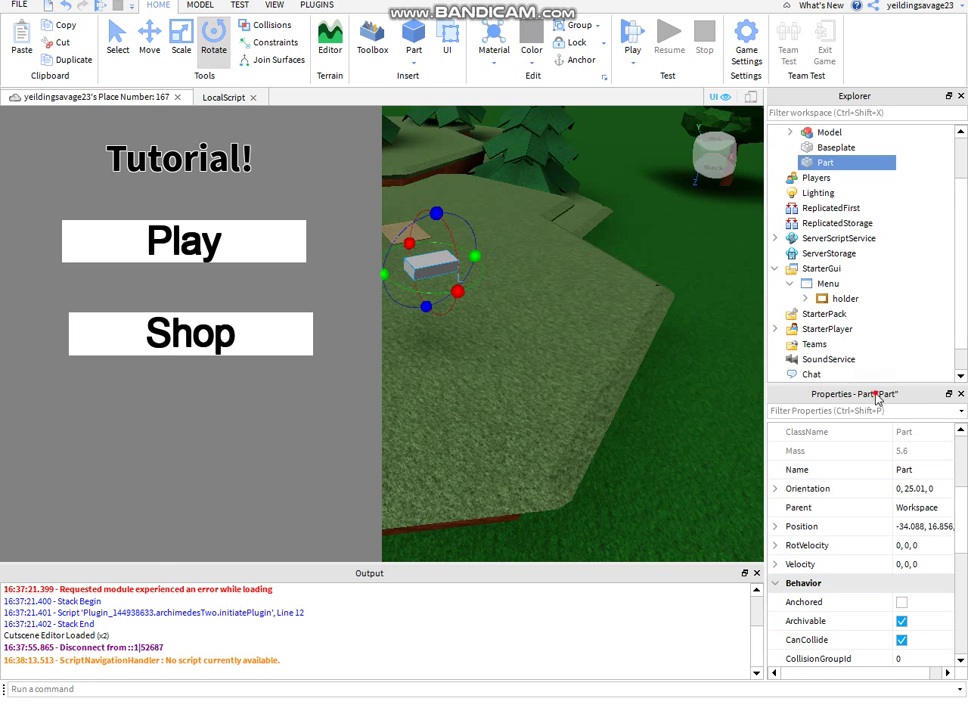
{"action": "left_click_drag", "start_coordinate": [830, 393], "coordinate": [20, 240]}
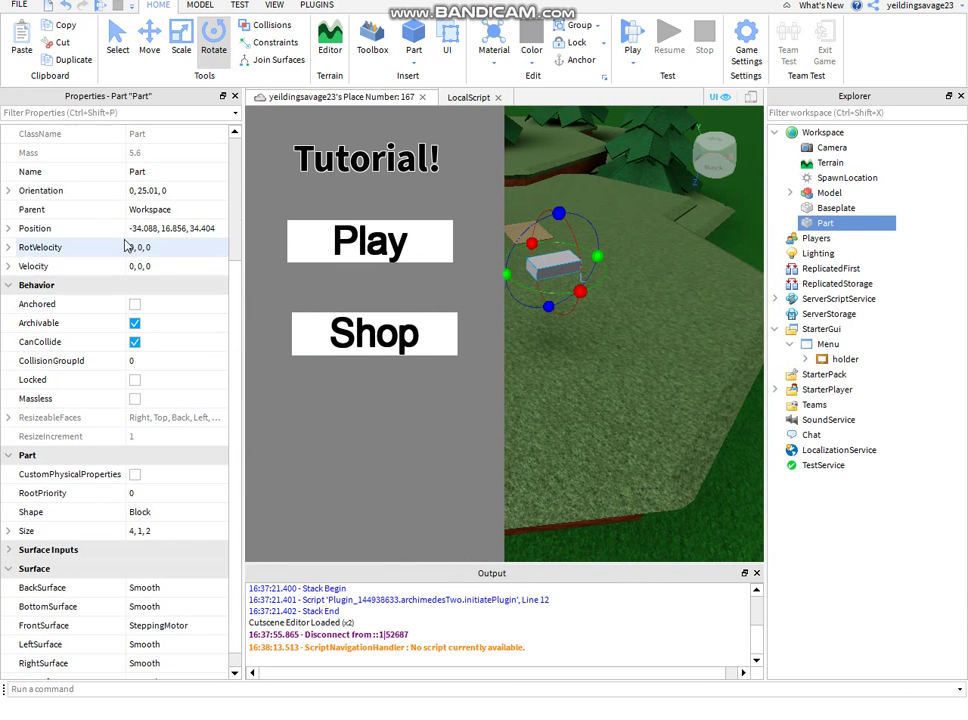
{"action": "scroll", "coordinate": [125, 244], "scroll_direction": "up", "scroll_amount": 3}
{"action": "left_click", "coordinate": [165, 342]}
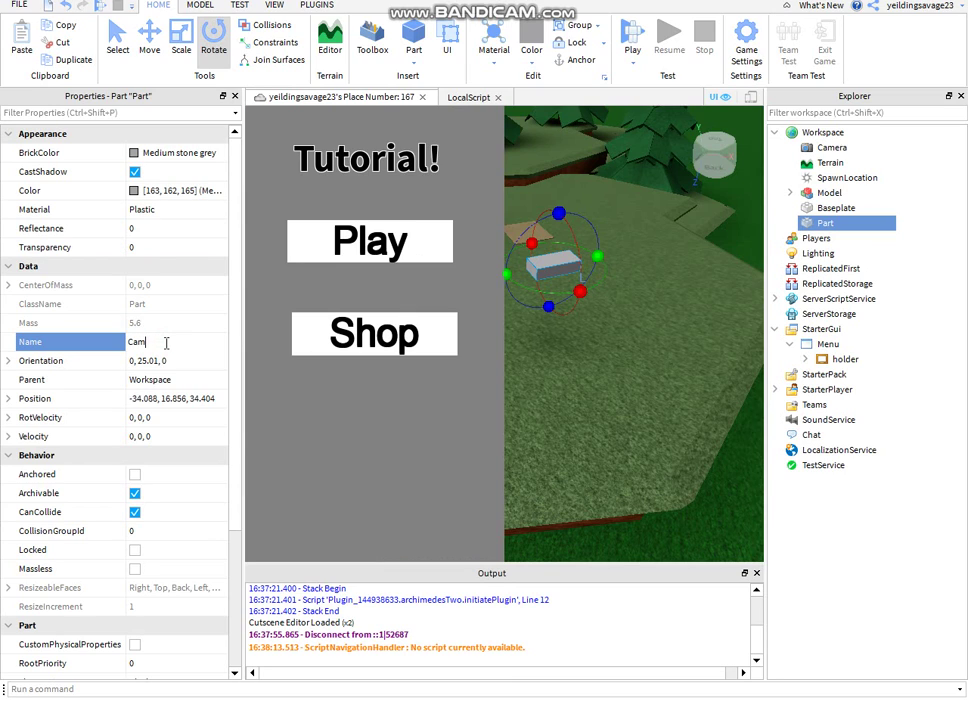
{"action": "type", "text": "Camera1"}
{"action": "key", "text": "Return"}
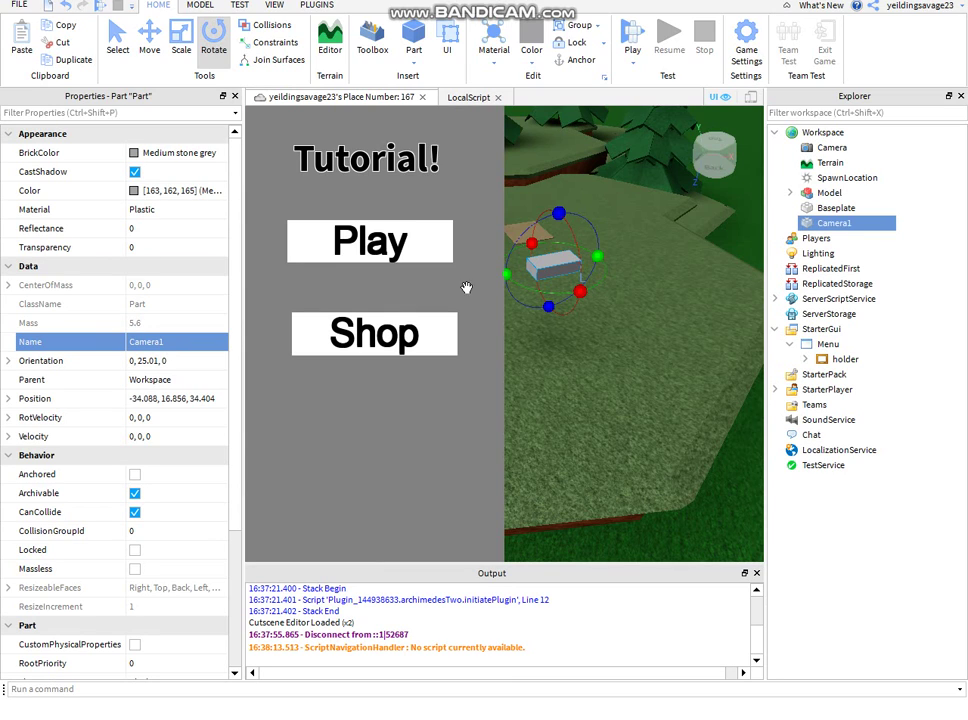
- Duplicate the Camera1 part and move the copy across the map to the shop building
{"action": "left_click", "coordinate": [136, 38]}
{"action": "key", "text": "ctrl+d"}
{"action": "right_click_drag", "start_coordinate": [620, 283], "coordinate": [582, 296]}
{"action": "key", "text": "d"}
{"action": "left_click_drag", "start_coordinate": [525, 308], "coordinate": [671, 290]}
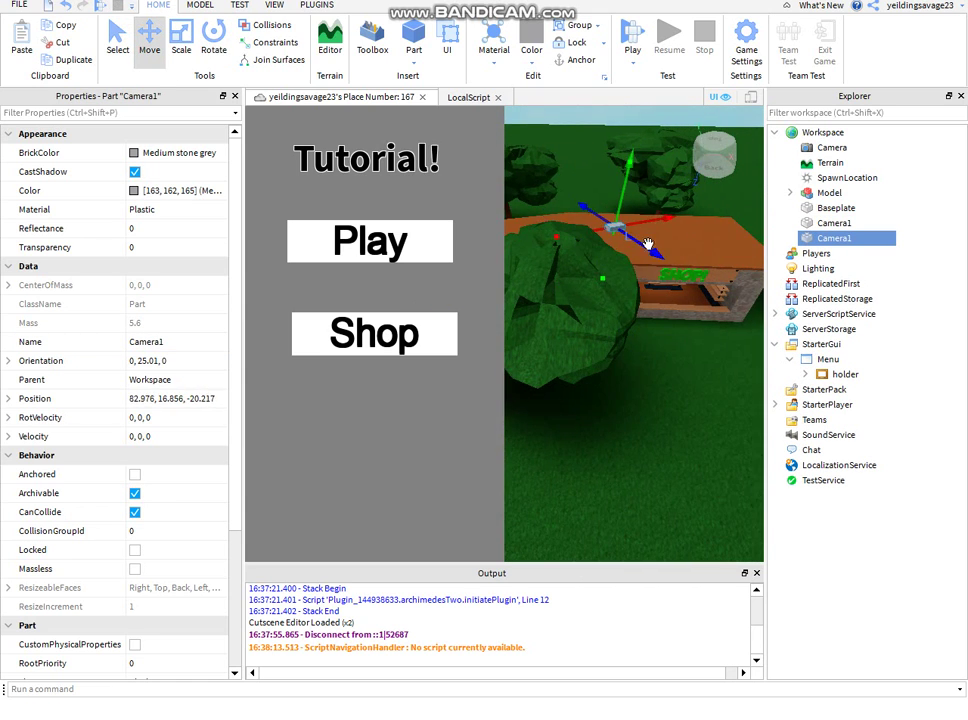
- Lower the copied part in front of the shop at about 104, 8, 25 and rename it Camera2
{"action": "key", "text": "d"}
{"action": "left_click_drag", "start_coordinate": [646, 243], "coordinate": [711, 360]}
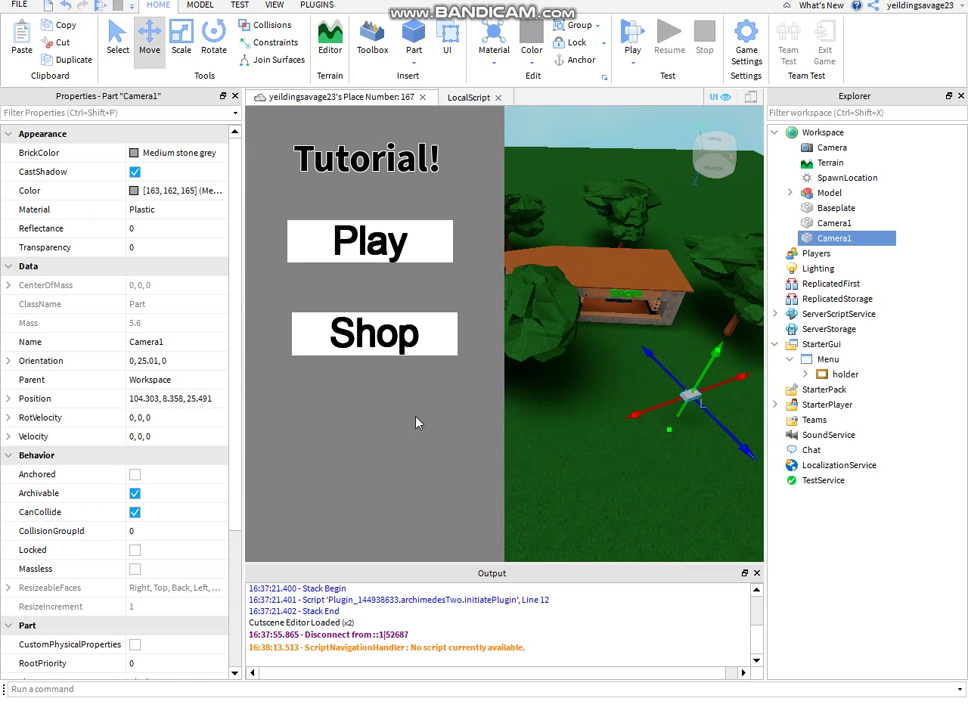
{"action": "left_click", "coordinate": [186, 343]}
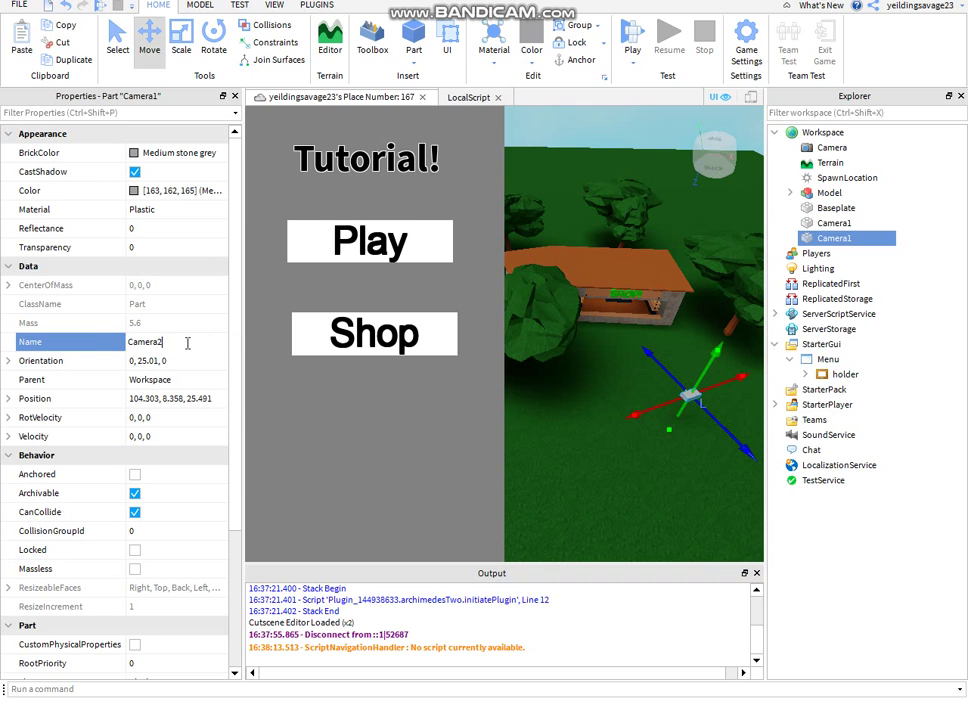
{"action": "key", "text": "Return"}
- Select both the Camera1 and Camera2 parts and set their transparency to 1
{"action": "right_click_drag", "start_coordinate": [529, 378], "coordinate": [520, 378]}
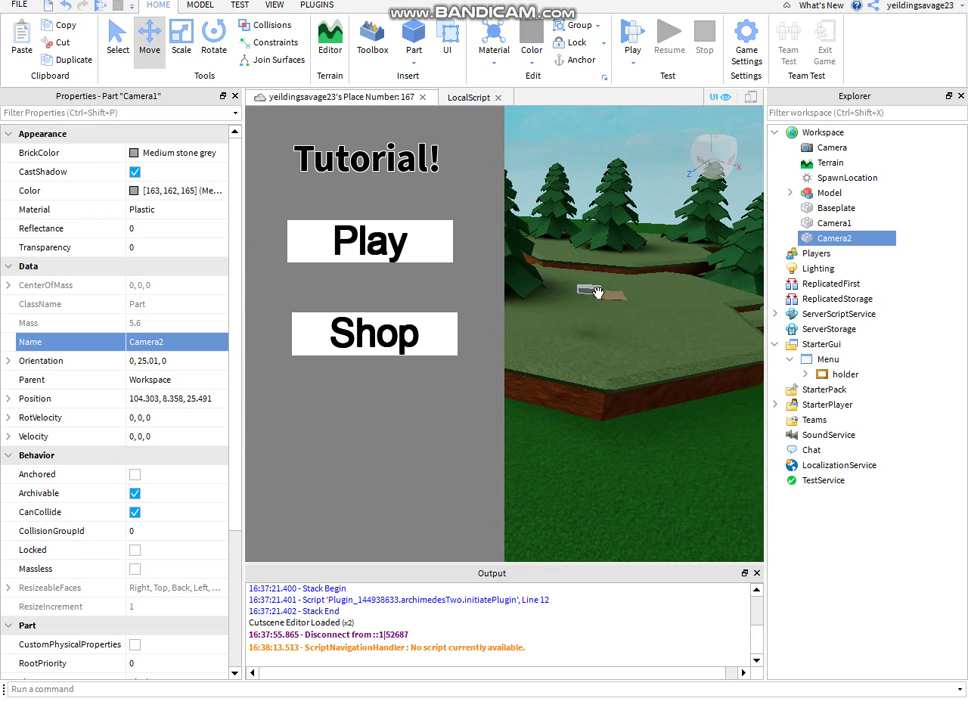
{"action": "left_click", "coordinate": [588, 297], "text": "ctrl"}
{"action": "right_click_drag", "start_coordinate": [600, 319], "coordinate": [599, 320]}
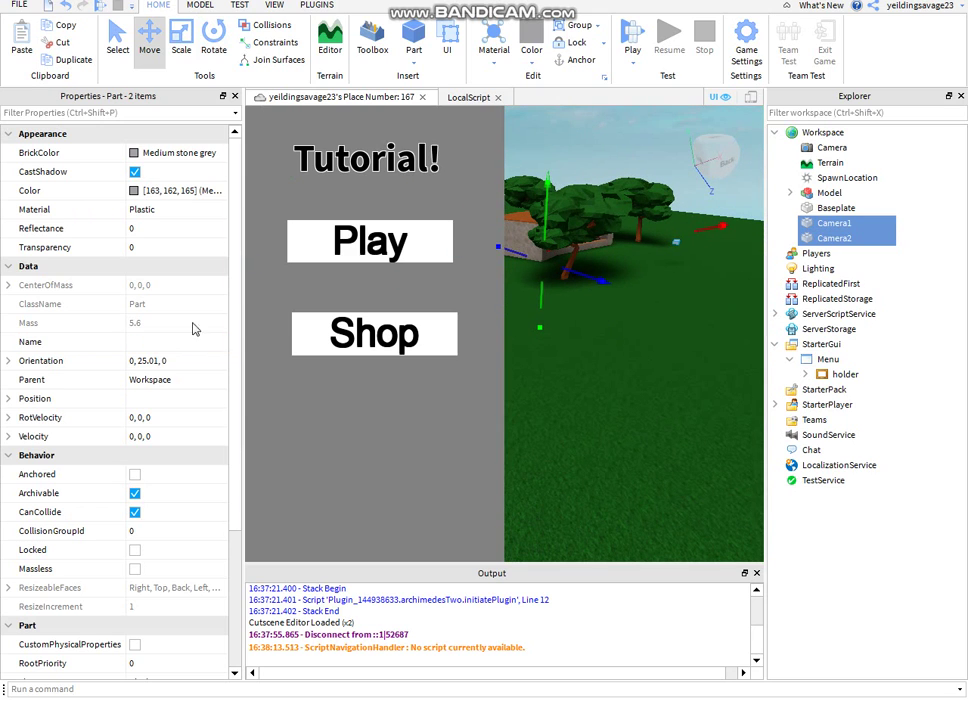
{"action": "left_click", "coordinate": [145, 247]}
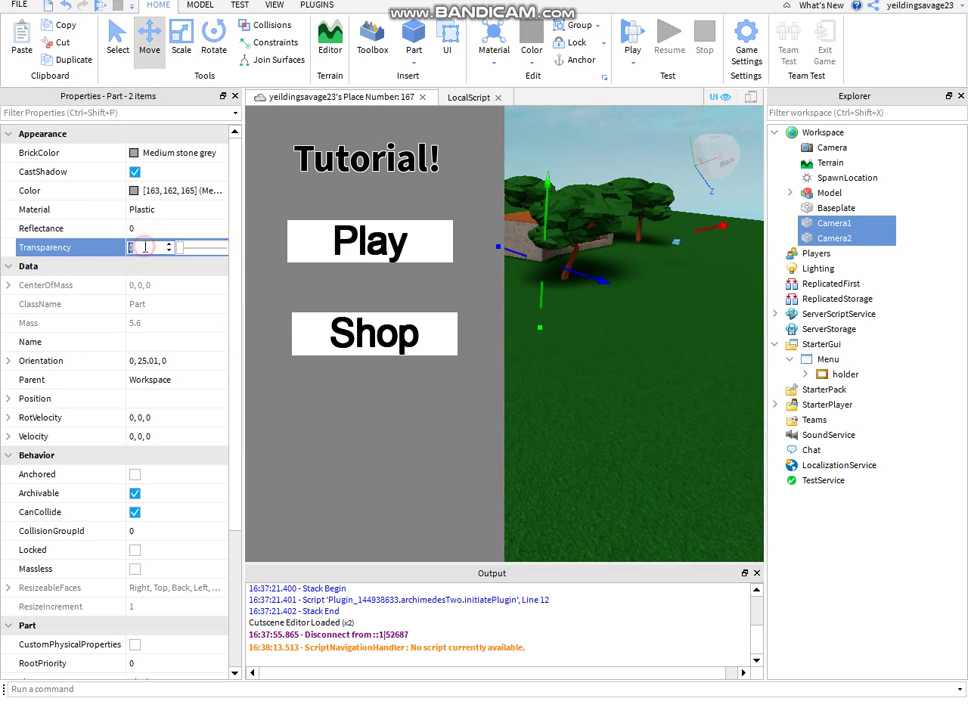
{"action": "key", "text": "Return"}
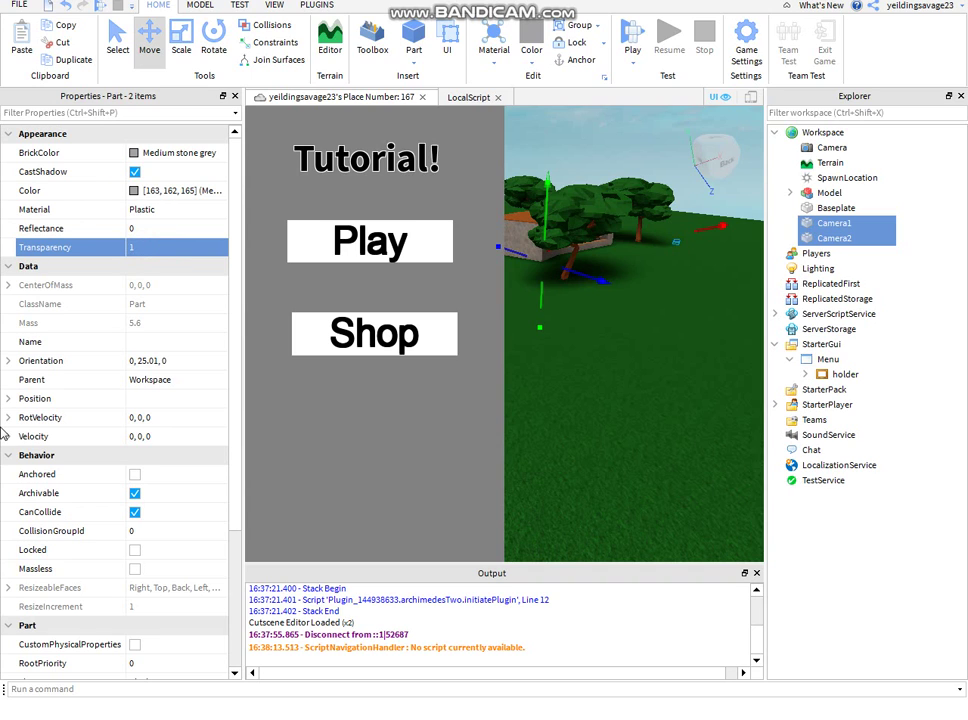
{"action": "double_click", "coordinate": [59, 248]}
{"action": "right_click_drag", "start_coordinate": [668, 364], "coordinate": [616, 424]}
{"action": "key", "text": "w"}
{"action": "left_click", "coordinate": [655, 359]}
- Switch to Paint and replace the existing note with the text "then make a GUI"
{"action": "key", "text": "alt+Tab"}
{"action": "key", "text": "ctrl+a"}
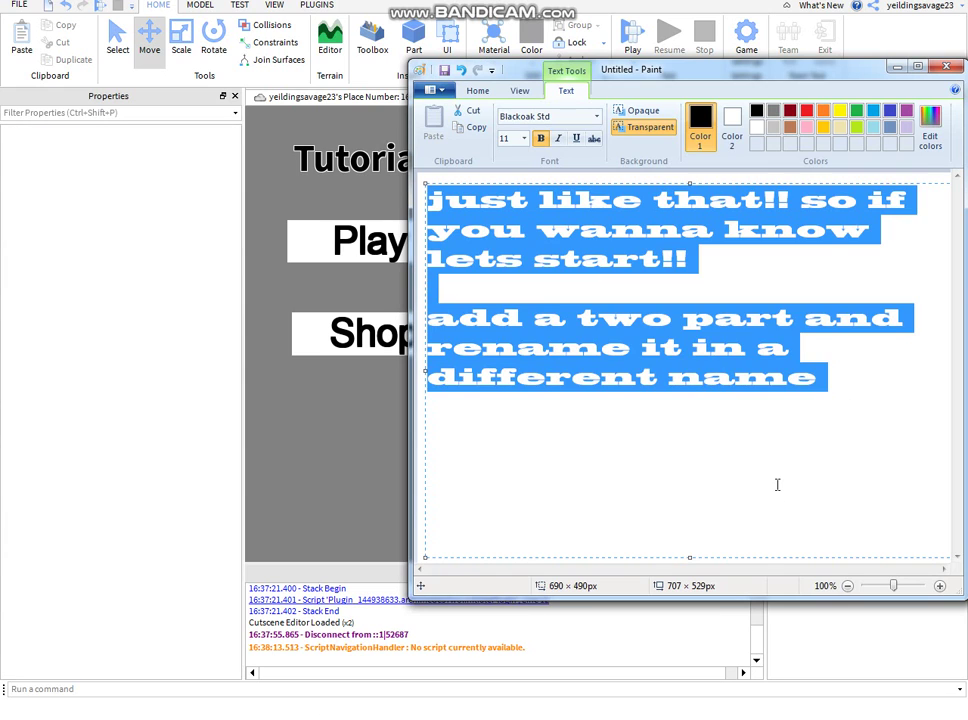
{"action": "key", "text": "BackSpace"}
{"action": "type", "text": "th"}
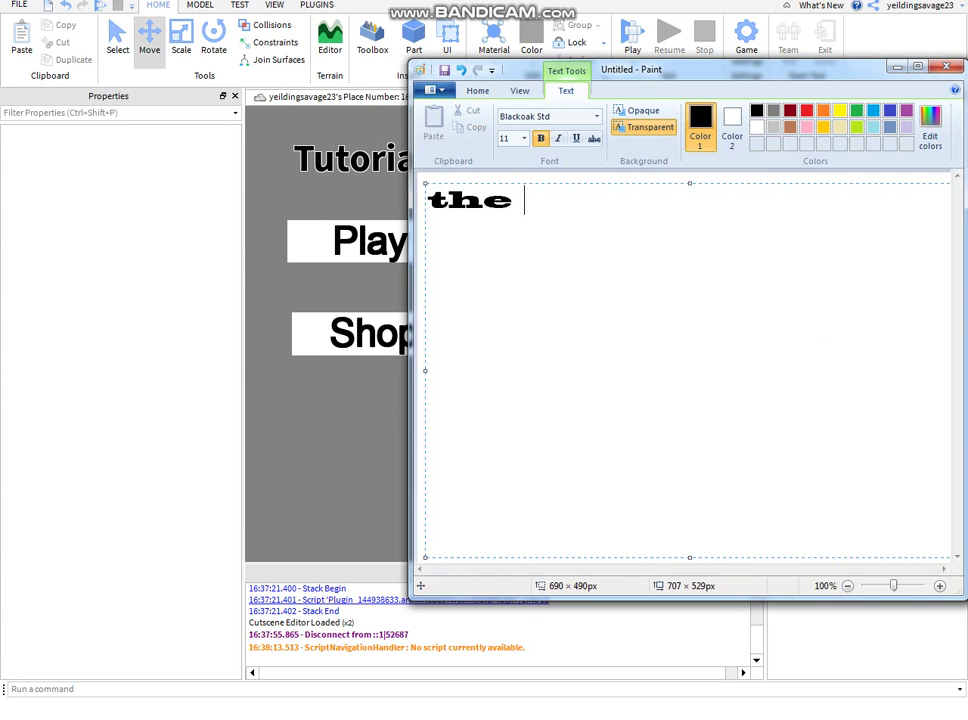
{"action": "type", "text": "en make"}
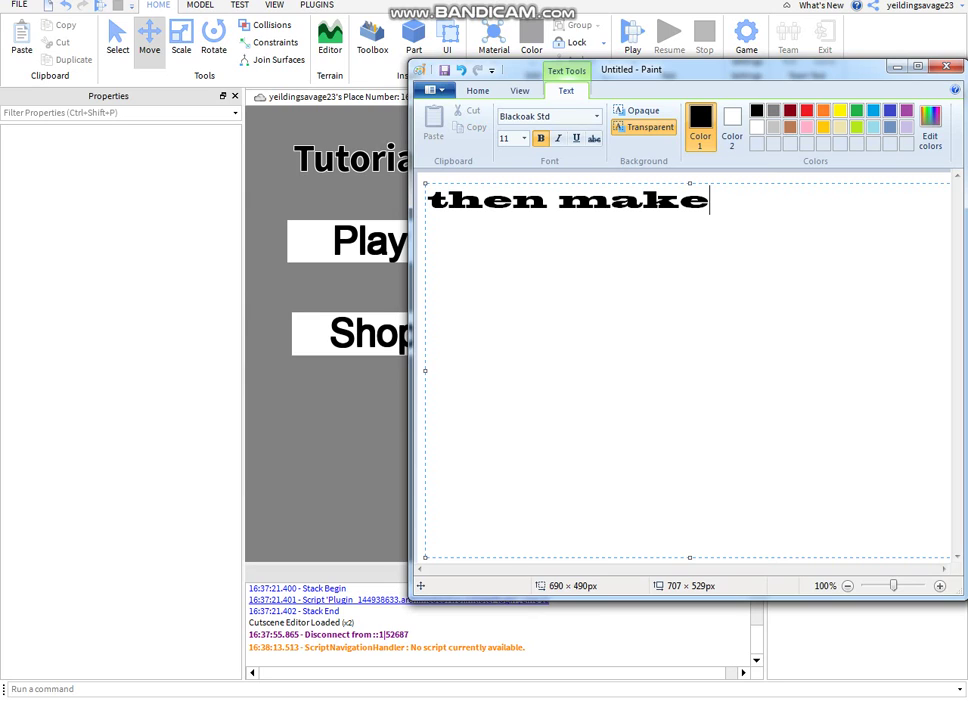
{"action": "type", "text": " a GUI"}
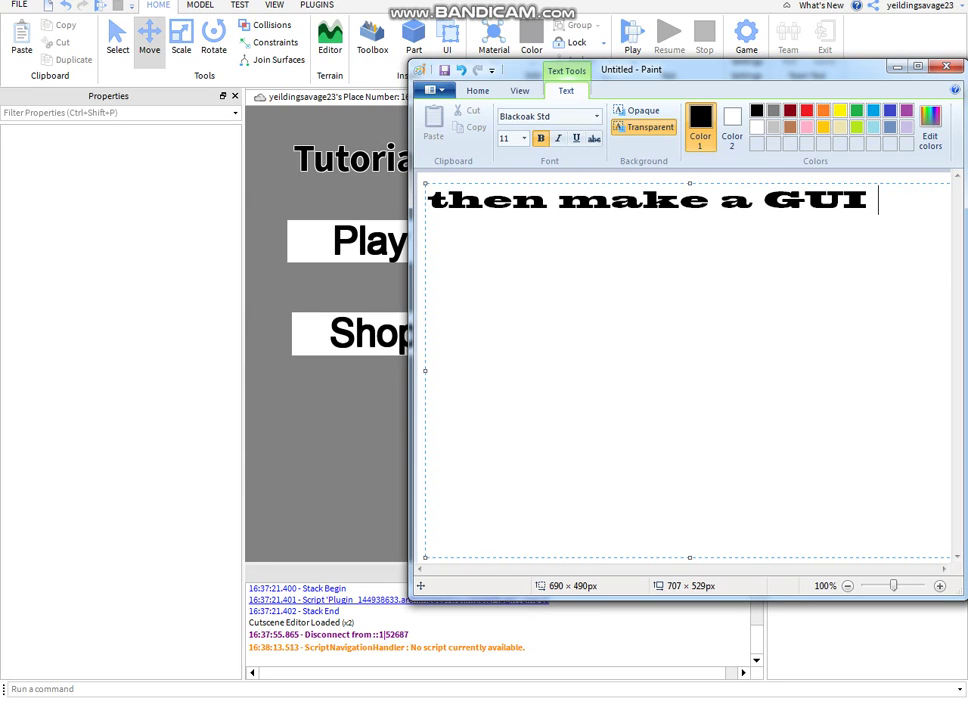
- Switch back to Roblox Studio and examine the objects inside the Menu GUI's holder frame
{"action": "left_click", "coordinate": [332, 358]}
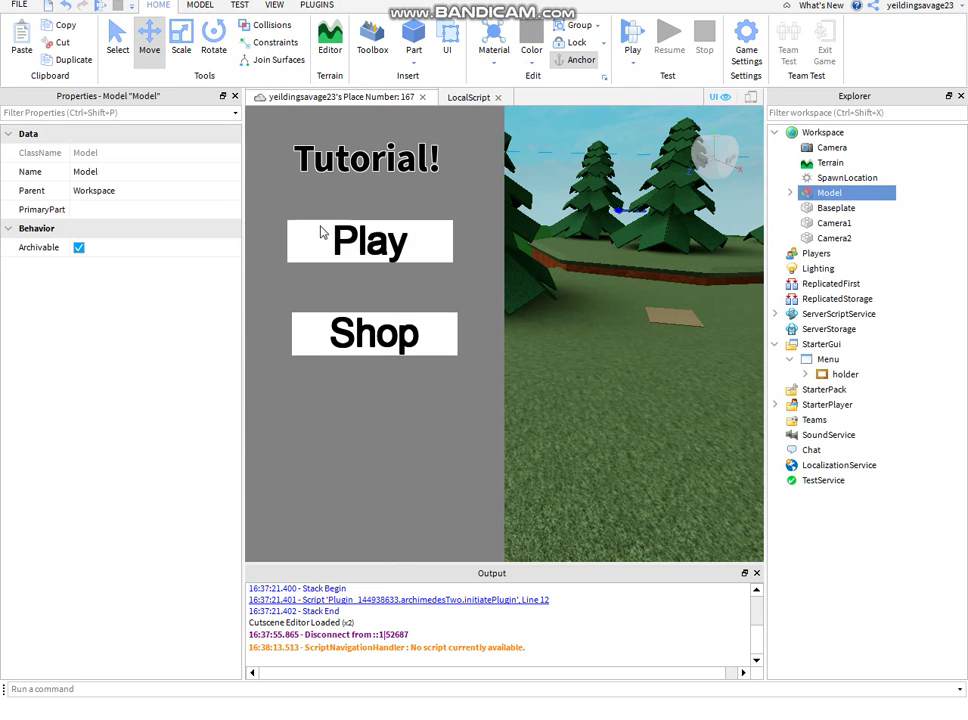
{"action": "scroll", "coordinate": [699, 341], "scroll_direction": "down", "scroll_amount": 3}
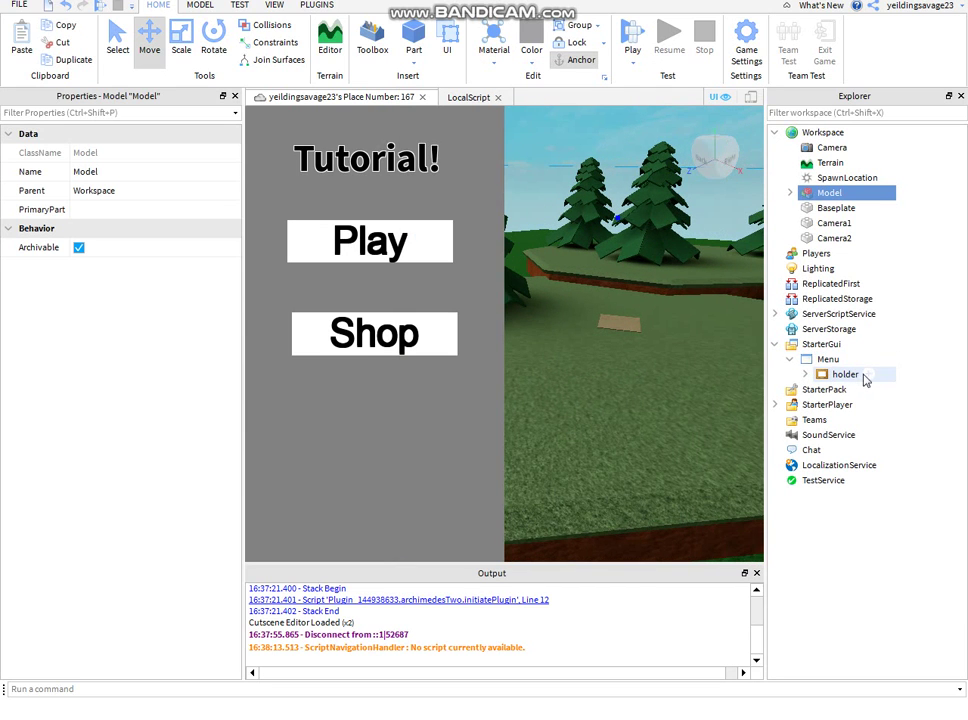
{"action": "left_click", "coordinate": [805, 374]}
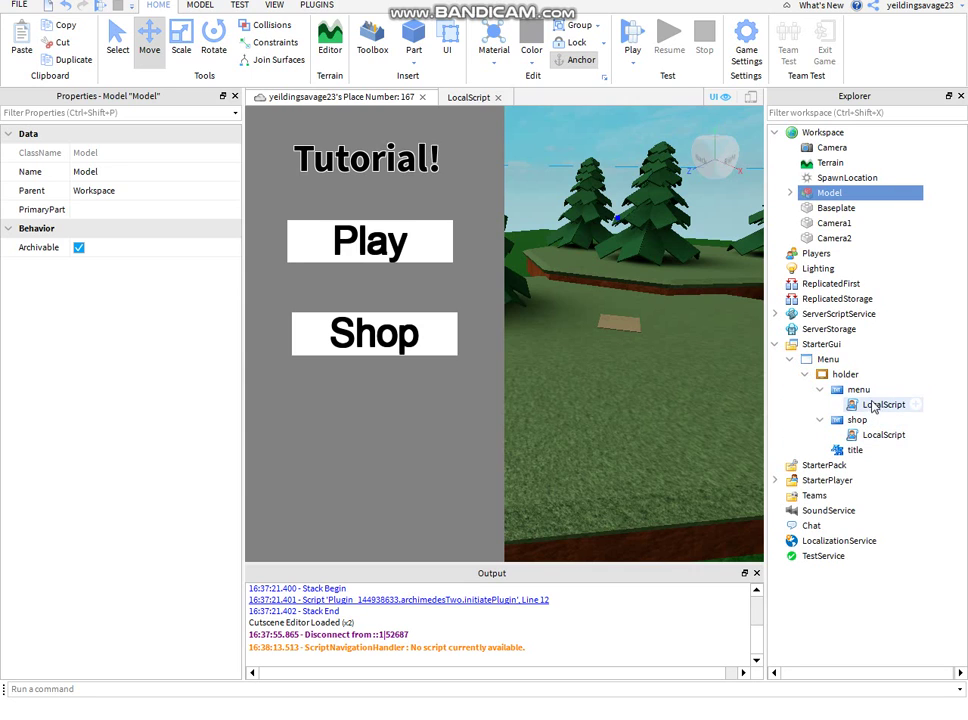
{"action": "left_click", "coordinate": [805, 375]}
{"action": "right_click_drag", "start_coordinate": [503, 383], "coordinate": [186, 164]}
{"action": "right_click_drag", "start_coordinate": [552, 391], "coordinate": [600, 386]}
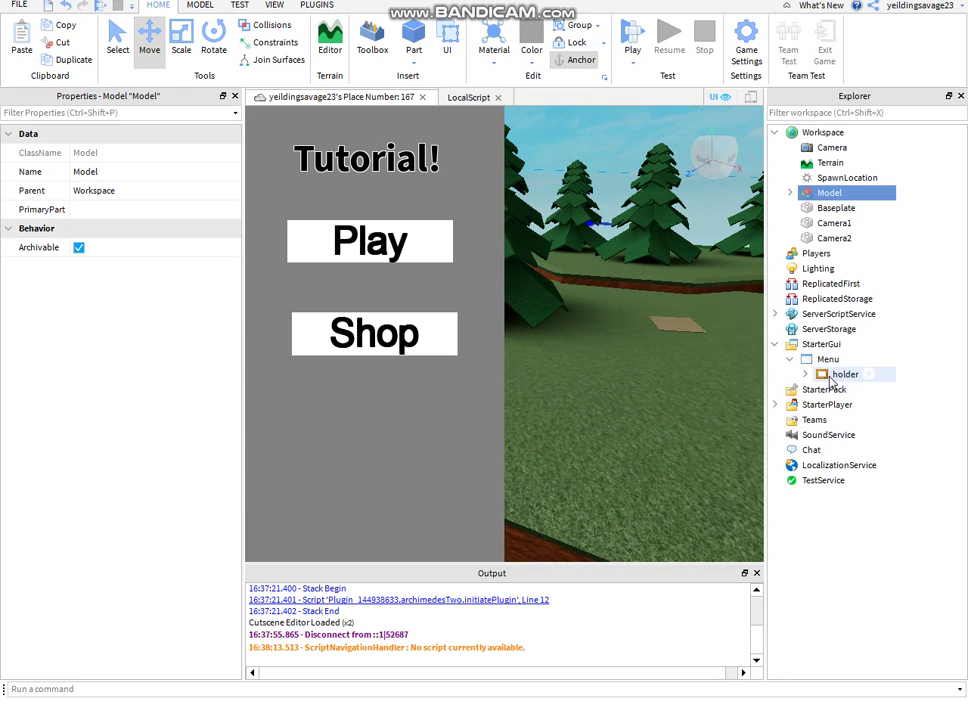
- Delete the holder frame and its parent Menu ScreenGui from StarterGui
{"action": "left_click", "coordinate": [843, 374]}
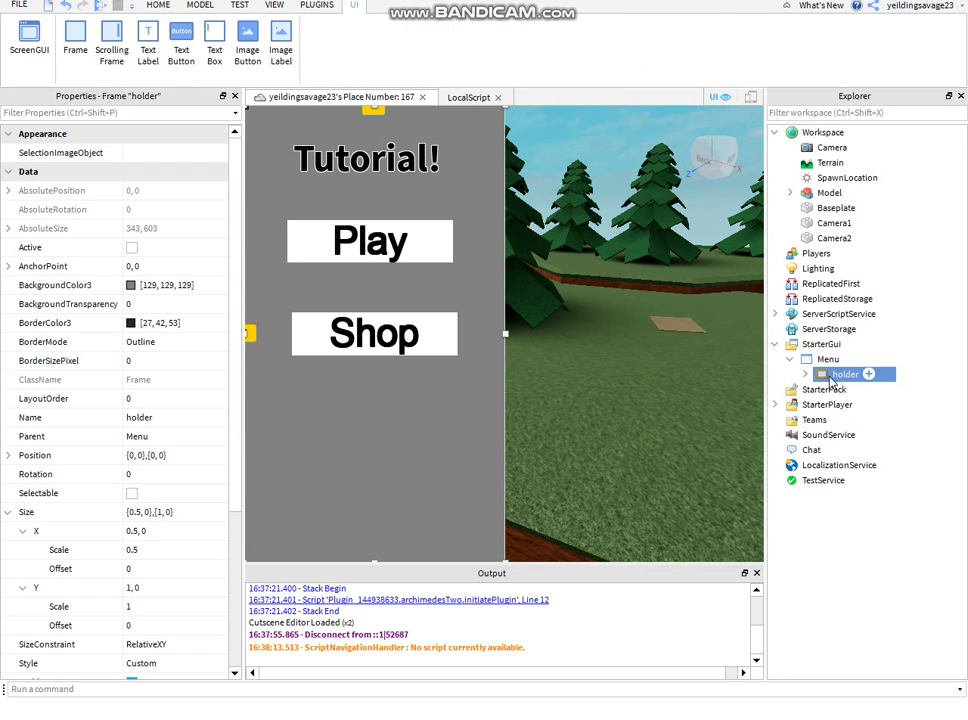
{"action": "key", "text": "Delete"}
{"action": "left_click", "coordinate": [826, 360]}
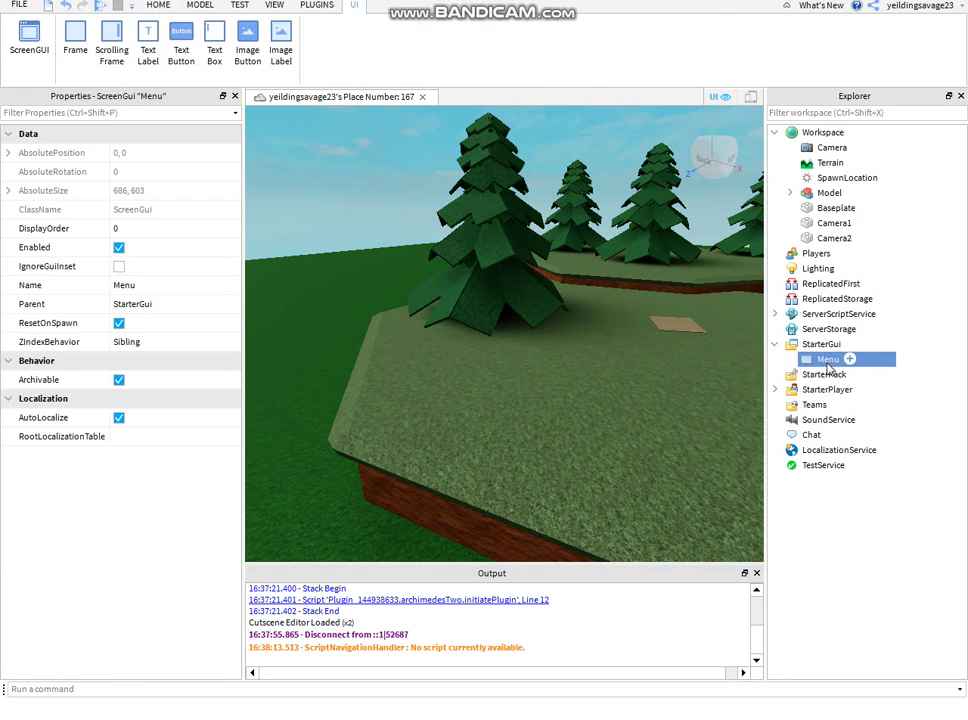
{"action": "key", "text": "Delete"}
- Add a new ScreenGui to StarterGui and name it MenuGUI
{"action": "left_click", "coordinate": [848, 344]}
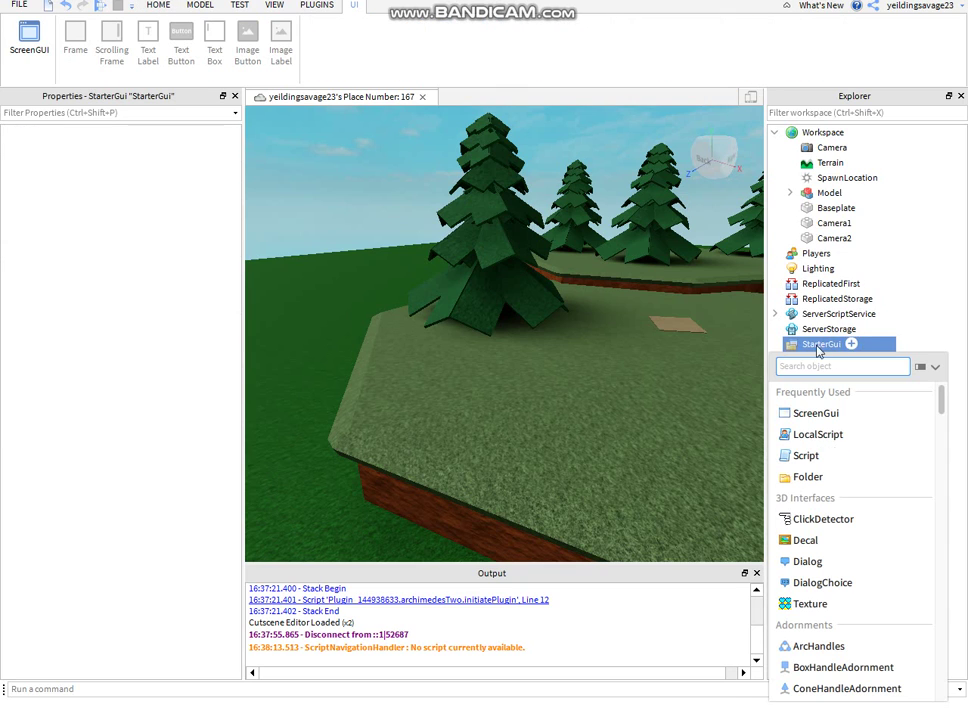
{"action": "left_click", "coordinate": [818, 413]}
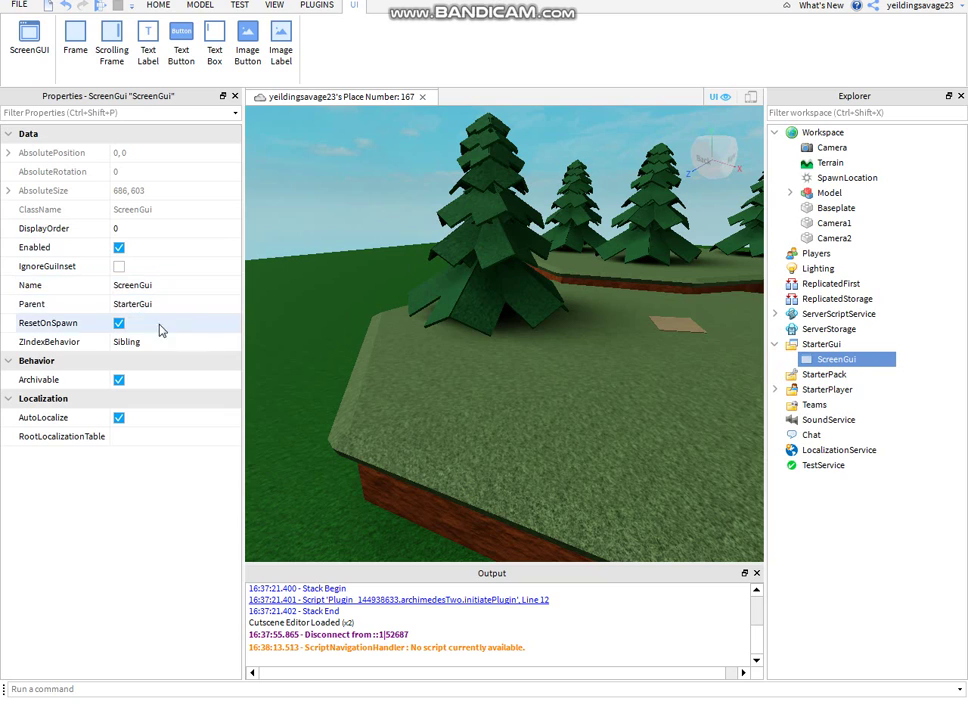
{"action": "left_click", "coordinate": [150, 286]}
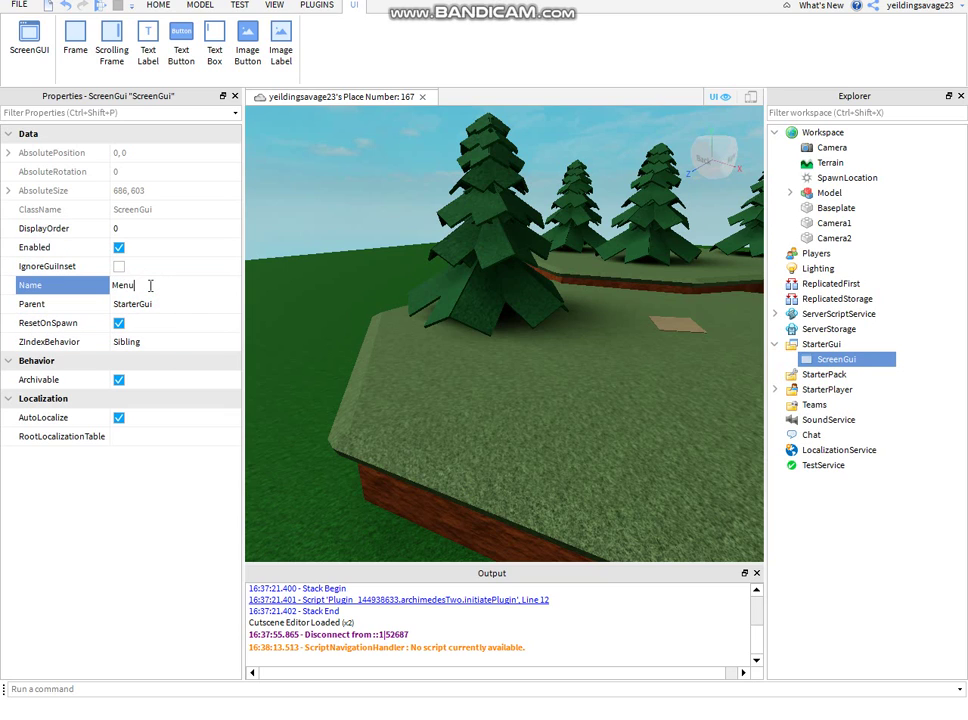
{"action": "key", "text": "Return"}
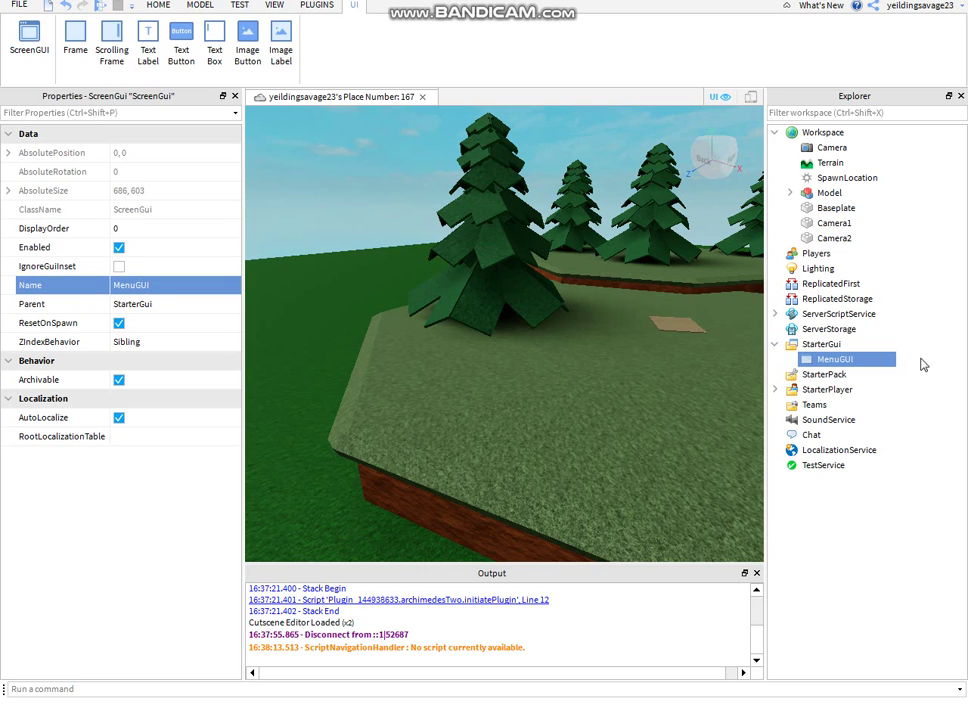
- Add a Frame to MenuGUI and set its background color to grey 112, 112, 112
{"action": "left_click", "coordinate": [864, 360]}
{"action": "left_click", "coordinate": [822, 430]}
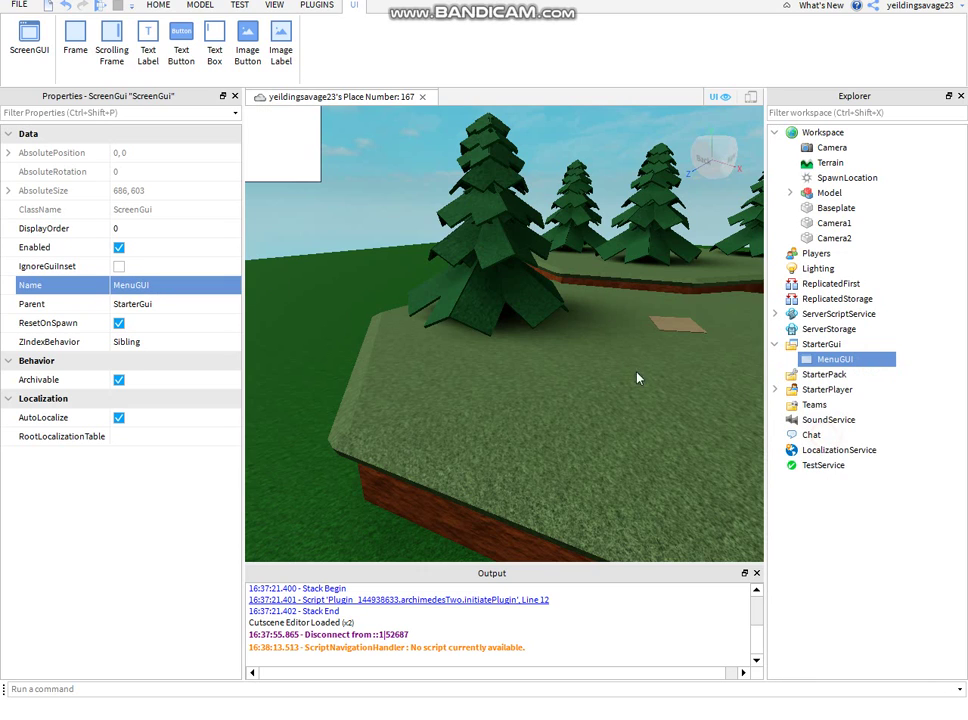
{"action": "left_click", "coordinate": [842, 374]}
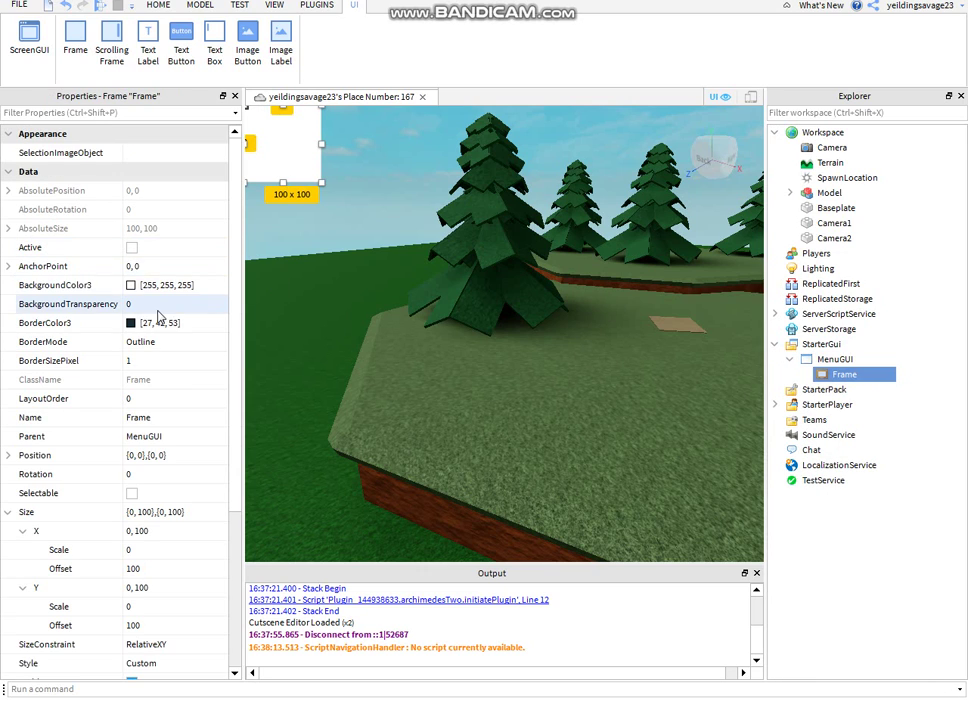
{"action": "left_click", "coordinate": [130, 285]}
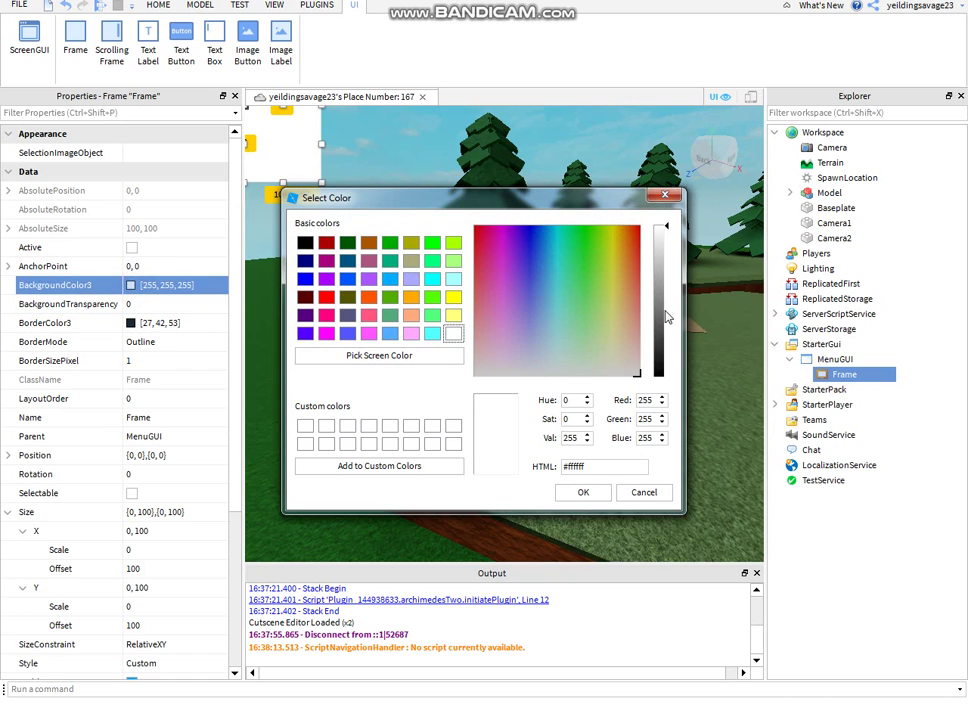
{"action": "left_click", "coordinate": [666, 317]}
{"action": "left_click", "coordinate": [583, 492]}
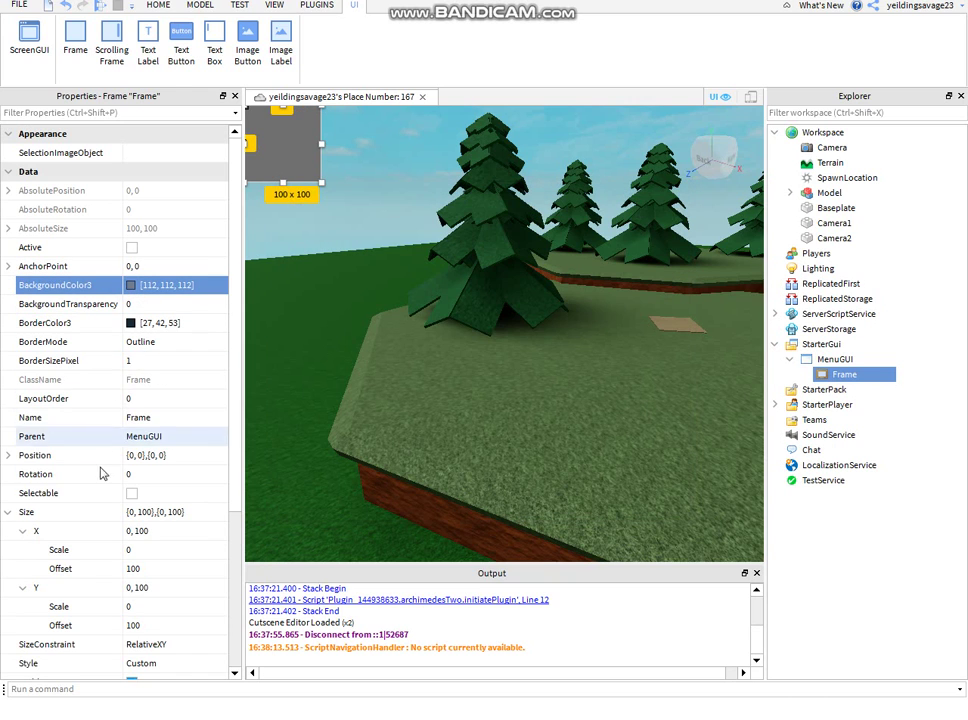
- Size the frame with X scale 0.5 and Y scale 1, setting both offsets to 0
{"action": "scroll", "coordinate": [100, 474], "scroll_direction": "down", "scroll_amount": 5}
{"action": "left_click", "coordinate": [158, 398]}
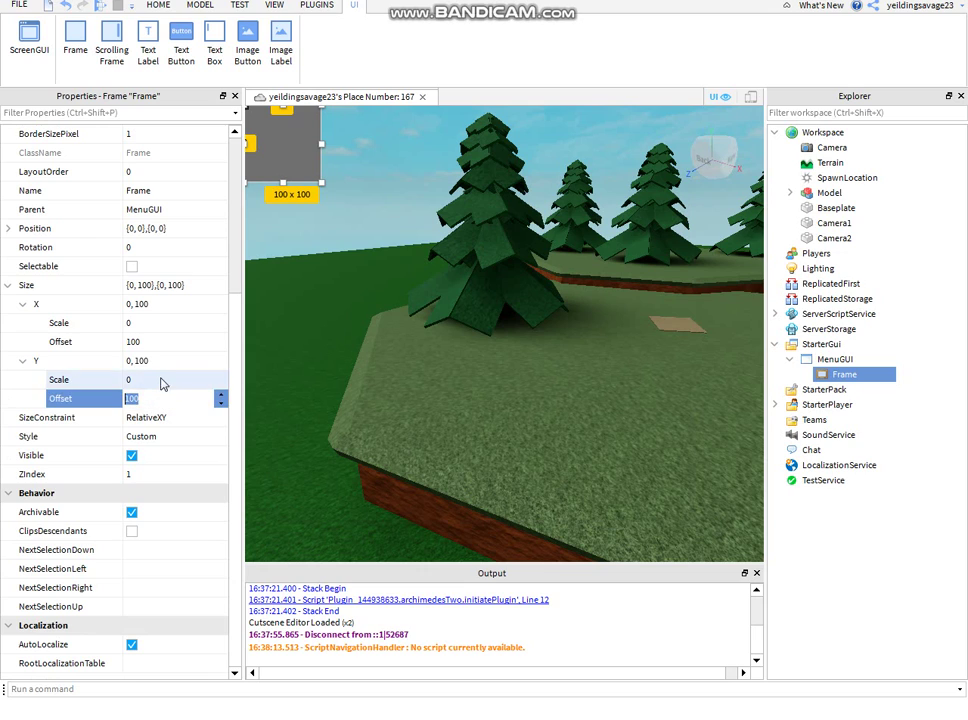
{"action": "key", "text": "Down"}
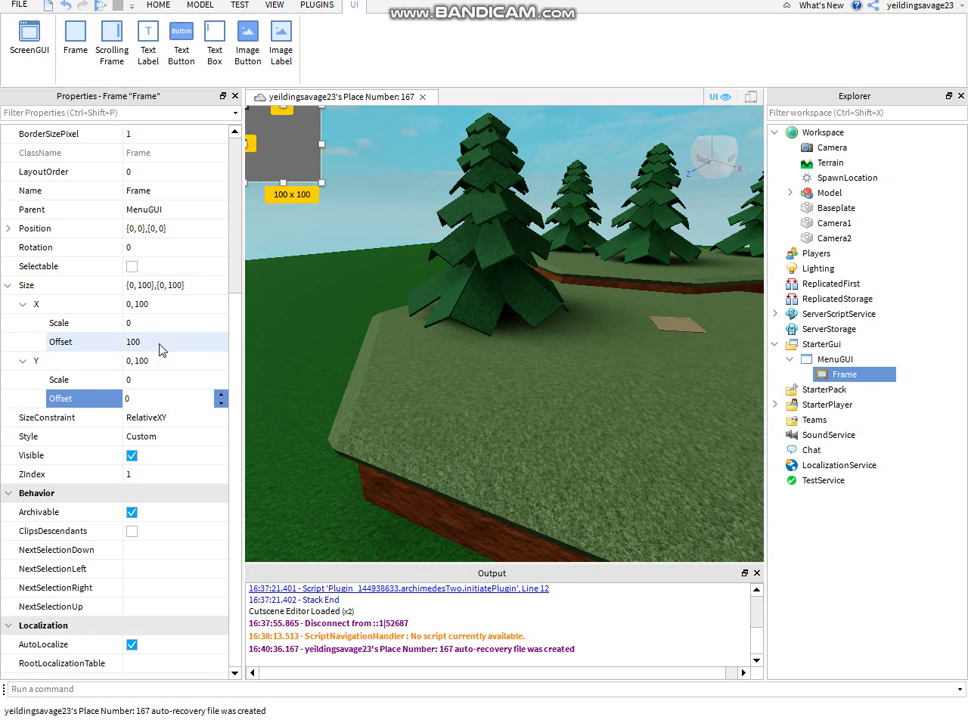
{"action": "left_click", "coordinate": [158, 339]}
{"action": "type", "text": "0"}
{"action": "left_click", "coordinate": [155, 323]}
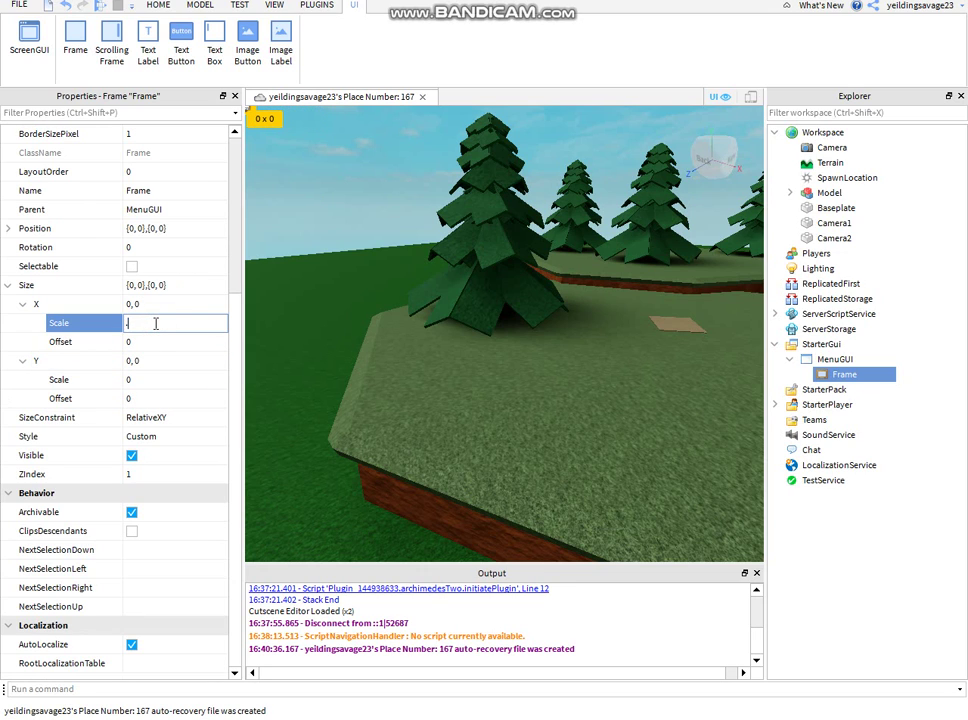
{"action": "key", "text": "Return"}
{"action": "left_click", "coordinate": [156, 381]}
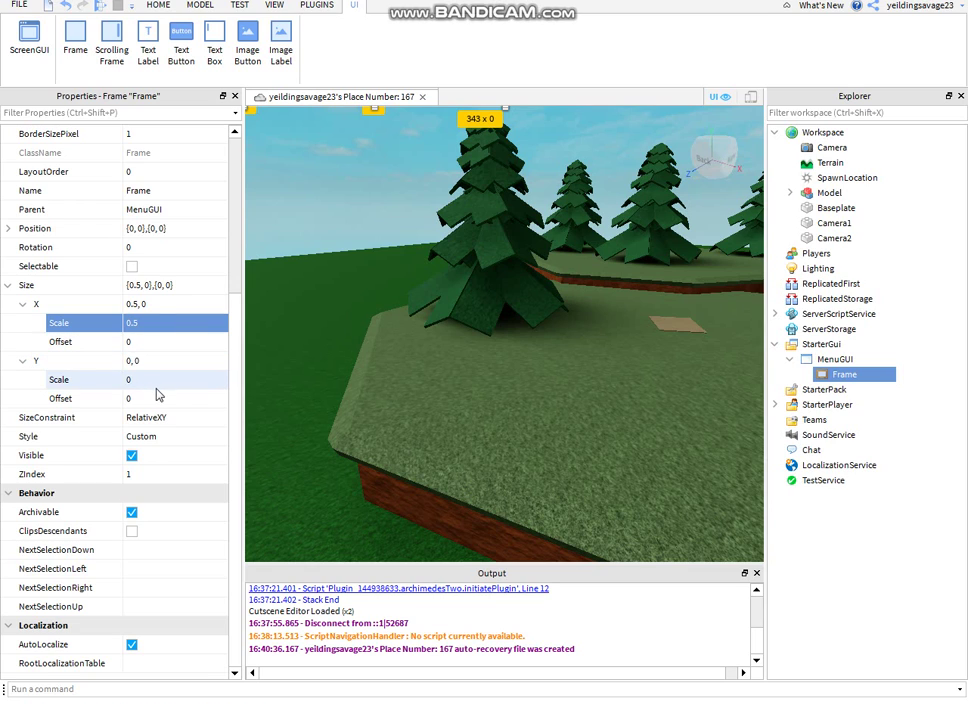
{"action": "type", "text": "1"}
{"action": "key", "text": "Return"}
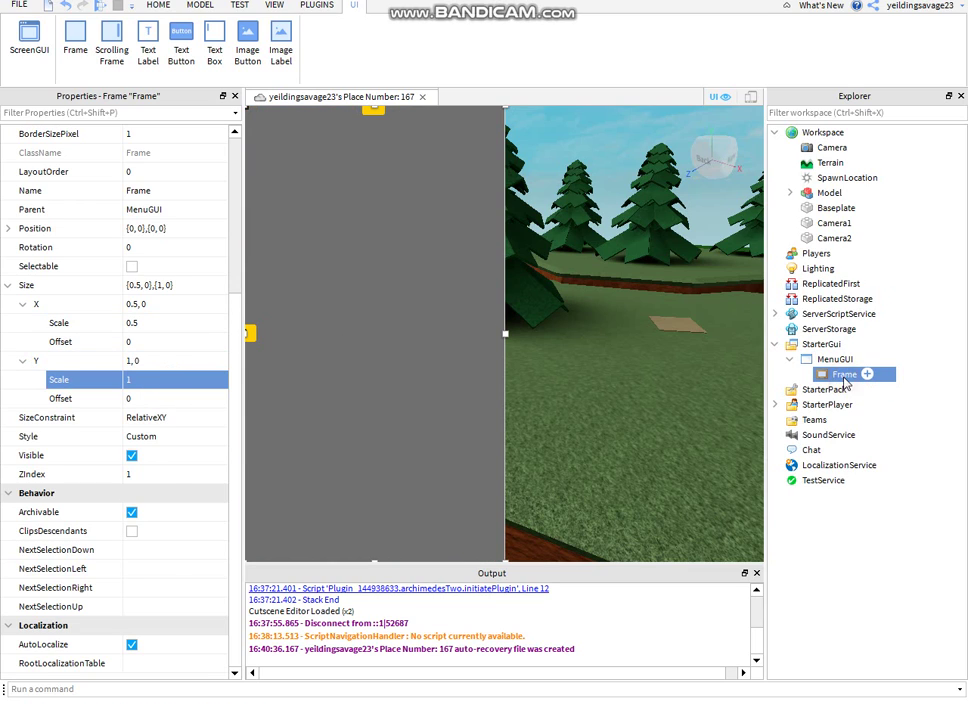
{"action": "scroll", "coordinate": [150, 248], "scroll_direction": "up", "scroll_amount": 3}
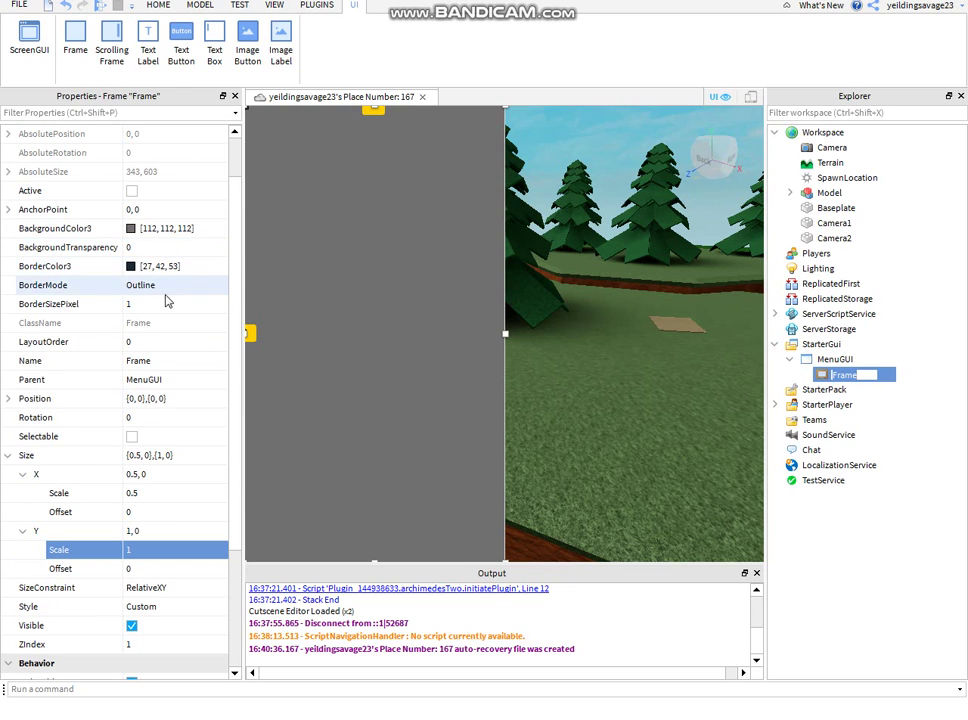
- Rename the frame inside MenuGUI as Holder
{"action": "left_click", "coordinate": [164, 362]}
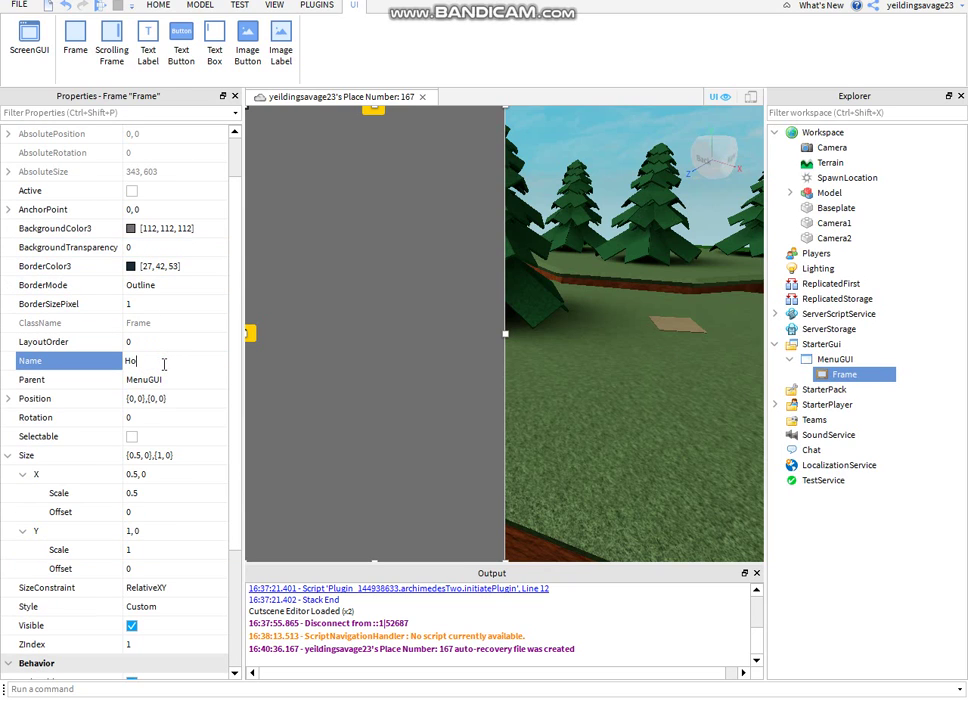
{"action": "type", "text": "Holder"}
{"action": "key", "text": "Return"}
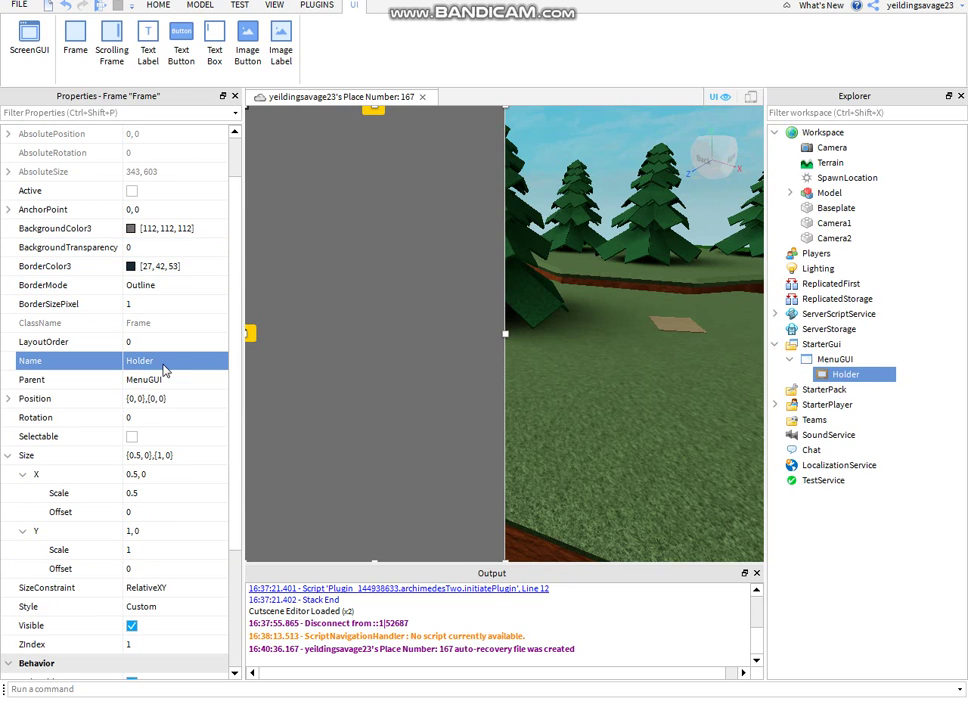
- Add a TextLabel near the top of Holder, at about 71, 28, and set its background transparency to 1
{"action": "left_click", "coordinate": [869, 375]}
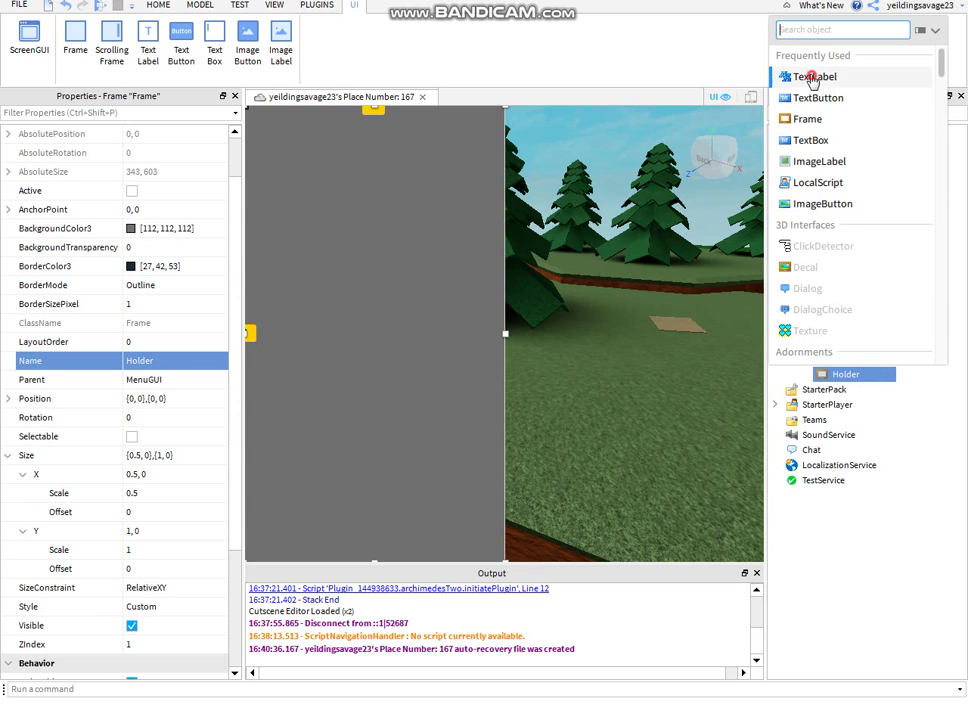
{"action": "left_click", "coordinate": [804, 77]}
{"action": "left_click_drag", "start_coordinate": [318, 123], "coordinate": [367, 145]}
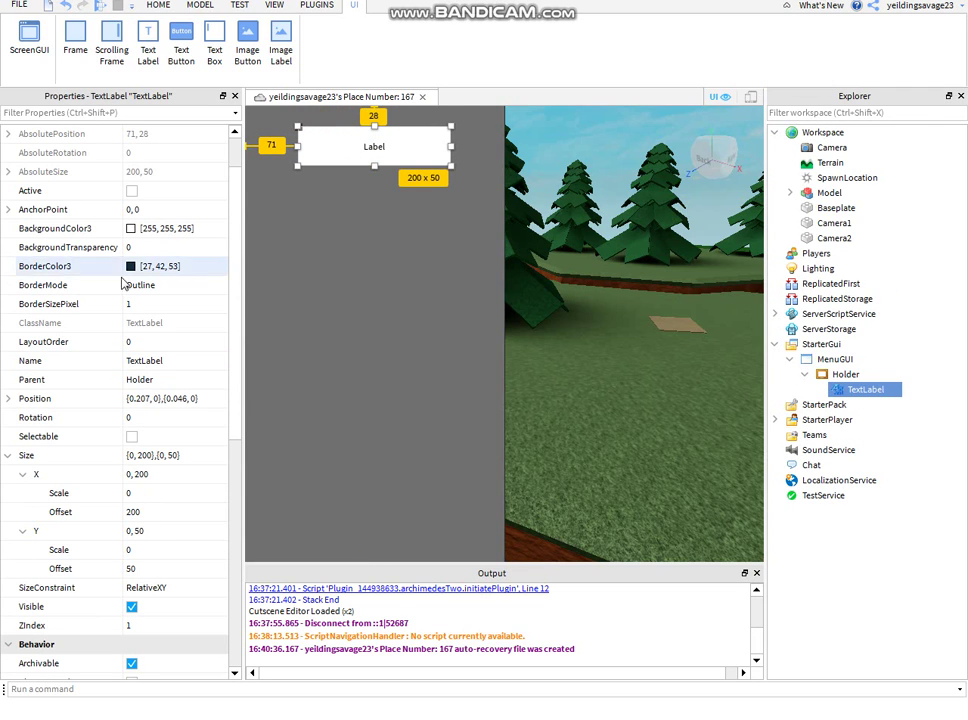
{"action": "left_click", "coordinate": [140, 249]}
{"action": "type", "text": "1"}
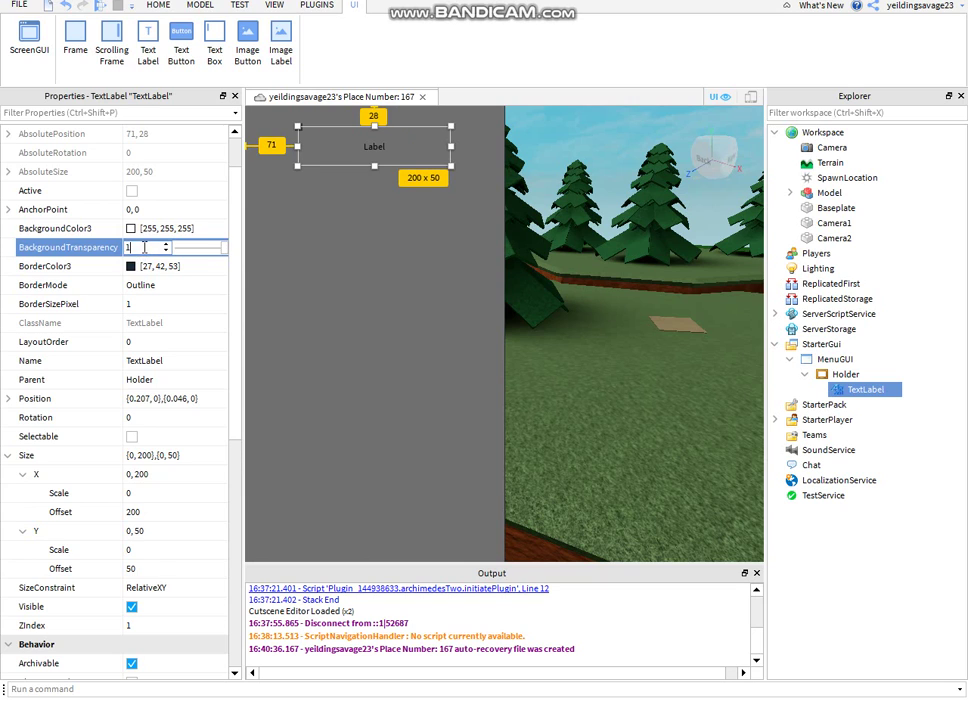
- Turn on scaled text for the label and set its text to Tutorial
{"action": "scroll", "coordinate": [156, 550], "scroll_direction": "down", "scroll_amount": 7}
{"action": "left_click", "coordinate": [133, 513]}
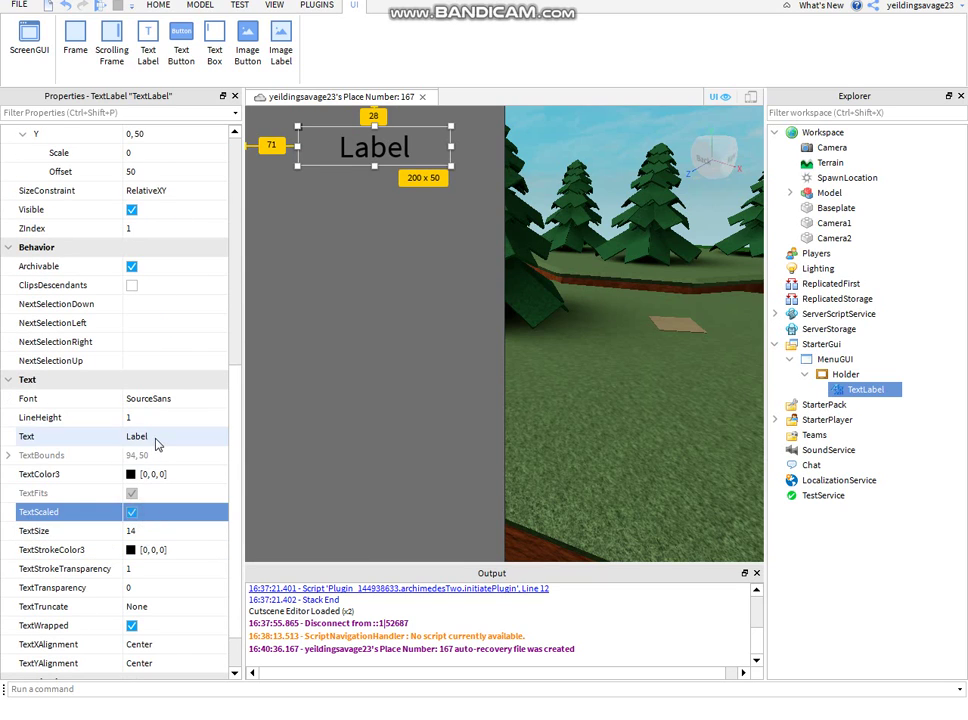
{"action": "left_click", "coordinate": [157, 437]}
{"action": "type", "text": "Tutorial"}
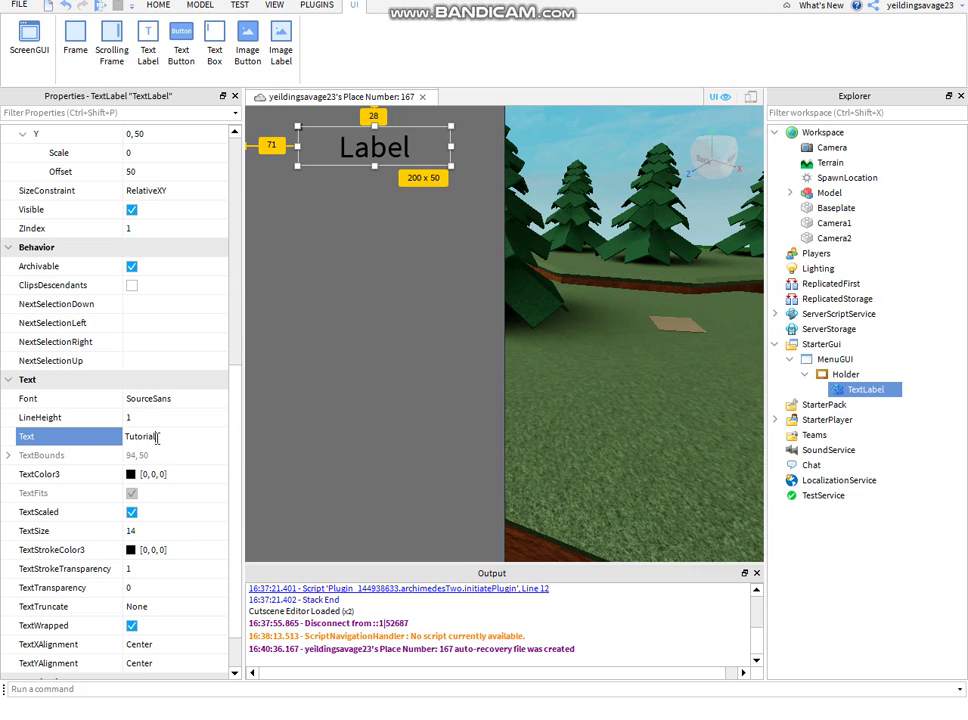
{"action": "key", "text": "Return"}
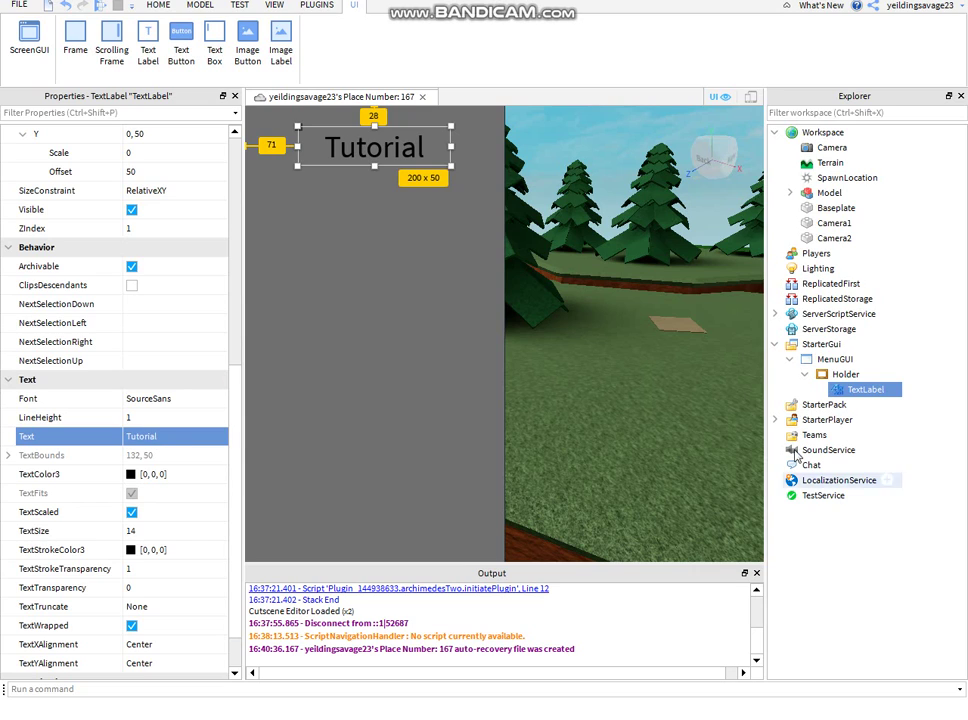
- Enlarge the Tutorial label in height and width, and center it near the top of the Holder frame
{"action": "left_click_drag", "start_coordinate": [374, 167], "coordinate": [374, 210]}
{"action": "left_click_drag", "start_coordinate": [451, 166], "coordinate": [505, 166]}
{"action": "left_click_drag", "start_coordinate": [408, 167], "coordinate": [381, 159]}
- Add a TextButton to Holder and place it centered below the Tutorial label, at about 71, 191
{"action": "left_click", "coordinate": [871, 374]}
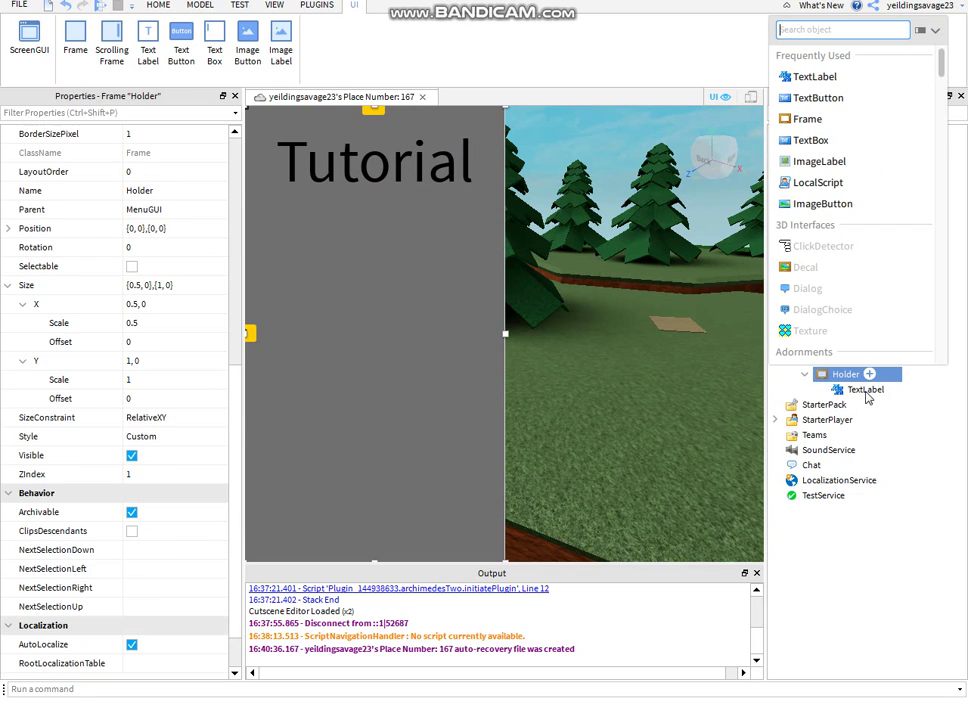
{"action": "left_click", "coordinate": [824, 98]}
{"action": "left_click_drag", "start_coordinate": [315, 117], "coordinate": [374, 275]}
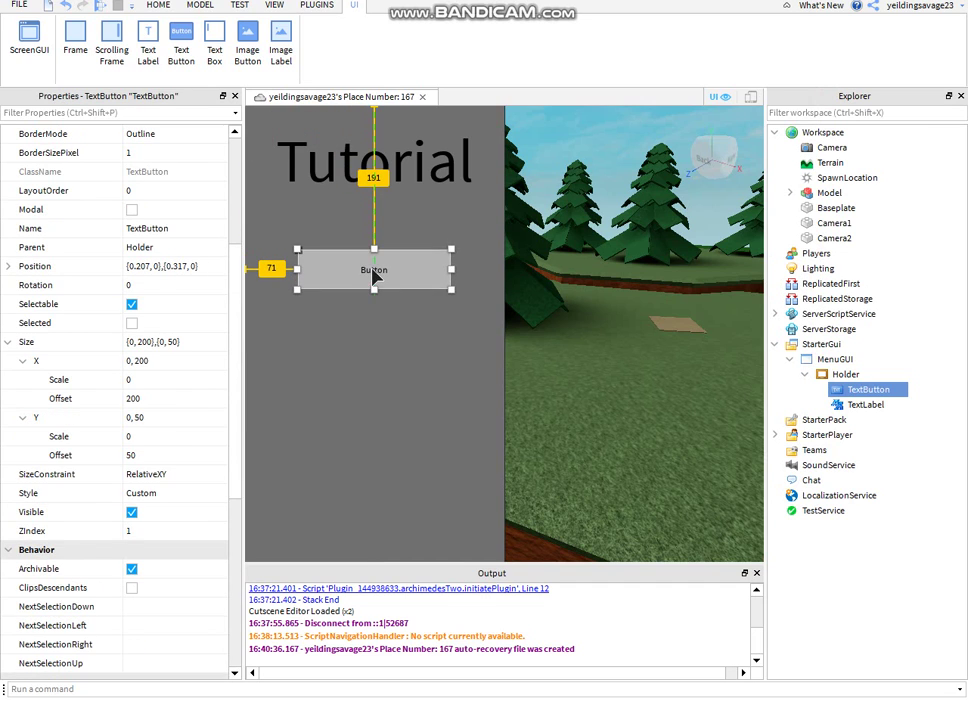
- Set the button's text to Menu, turn on scaled text and change its font to SourceSansBold
{"action": "scroll", "coordinate": [160, 437], "scroll_direction": "down", "scroll_amount": 6}
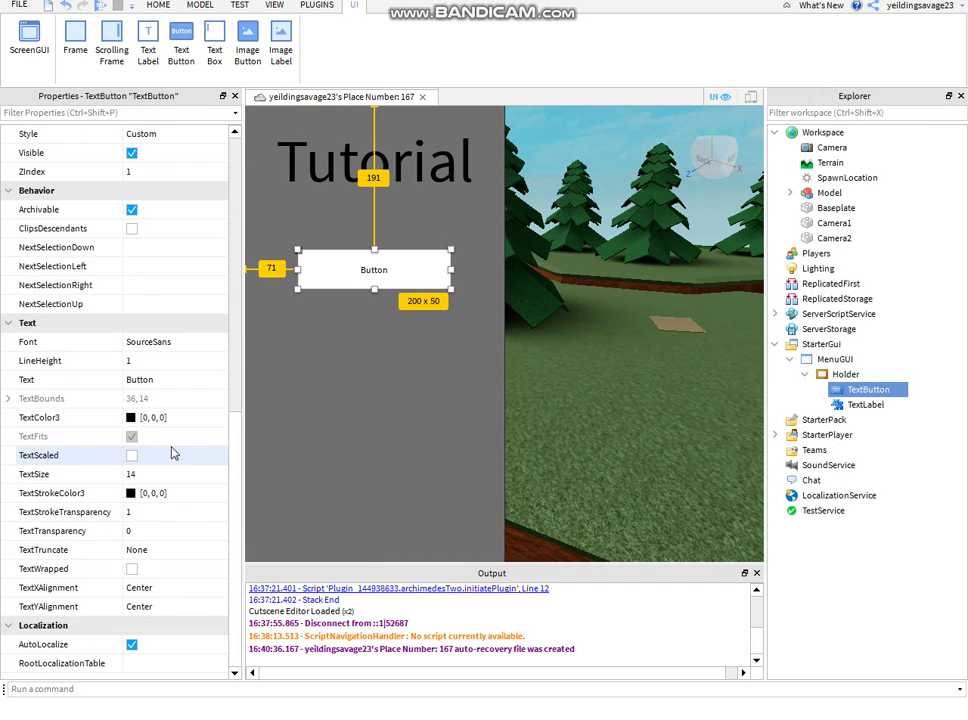
{"action": "left_click", "coordinate": [160, 380]}
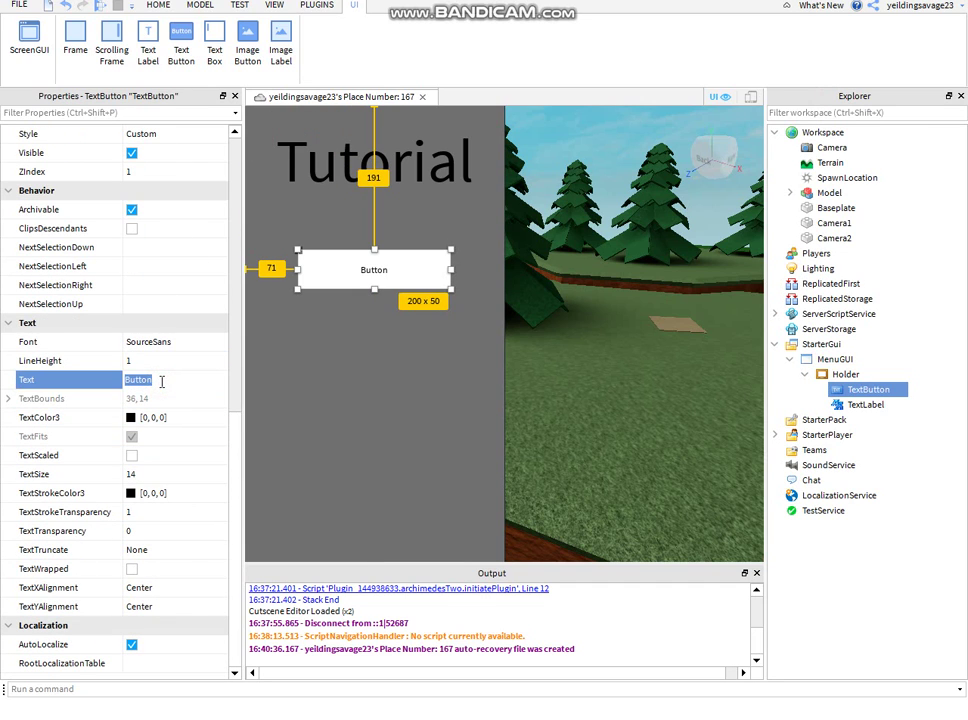
{"action": "type", "text": "Menu"}
{"action": "key", "text": "Return"}
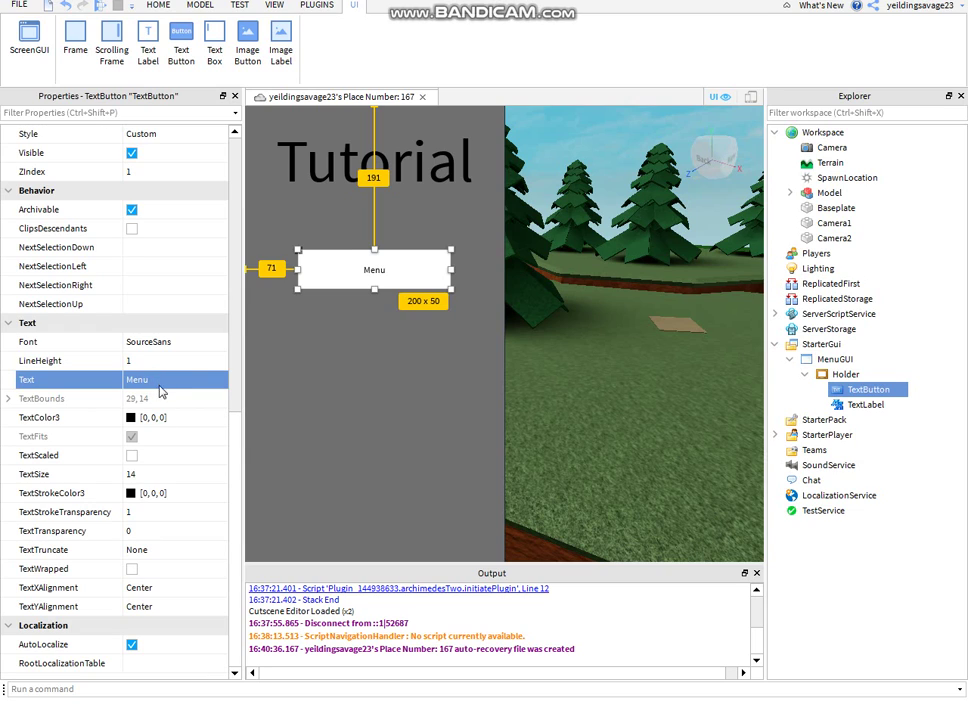
{"action": "left_click", "coordinate": [132, 455]}
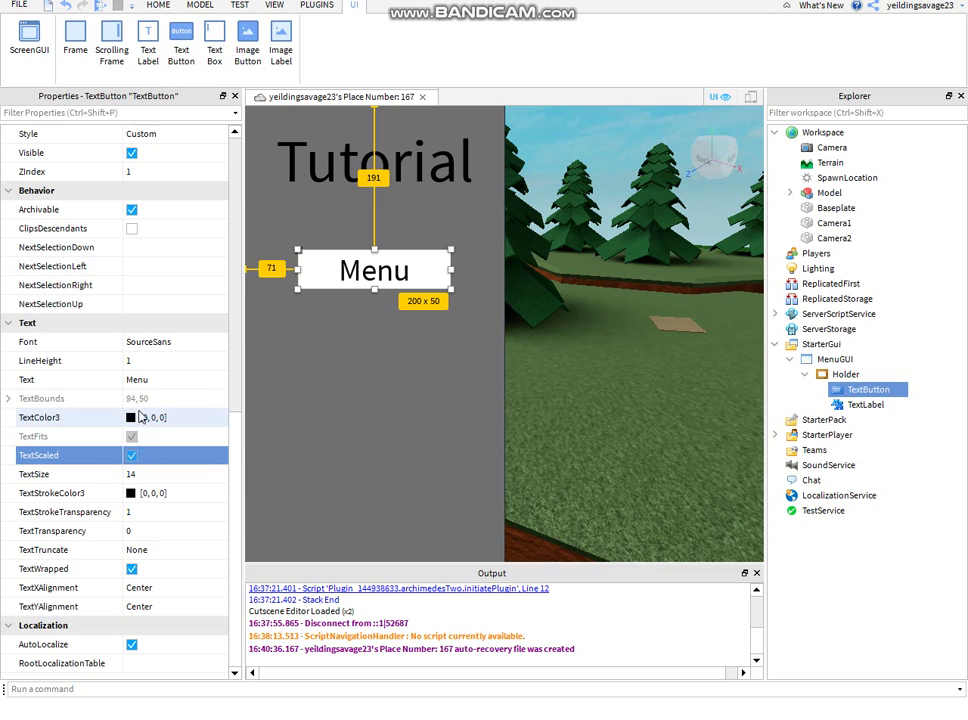
{"action": "left_click", "coordinate": [157, 342]}
{"action": "scroll", "coordinate": [158, 346], "scroll_direction": "down", "scroll_amount": 1}
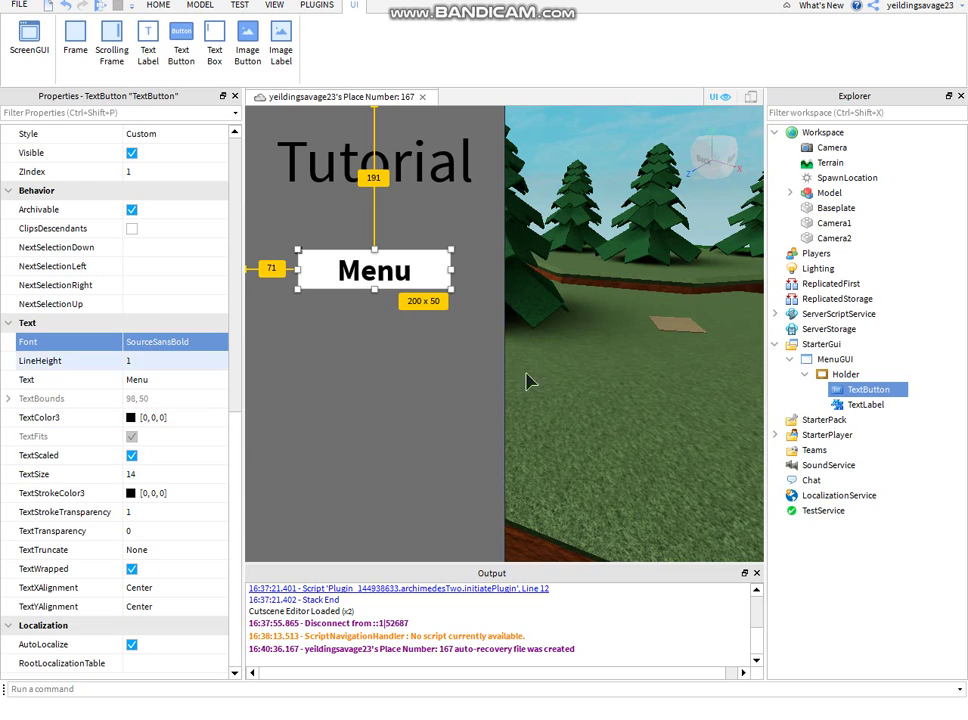
- Duplicate the Menu button, place the copy about 125 pixels below it and set the copy's text to Shop
{"action": "key", "text": "ctrl+d"}
{"action": "left_click_drag", "start_coordinate": [393, 275], "coordinate": [393, 370]}
{"action": "left_click", "coordinate": [135, 380]}
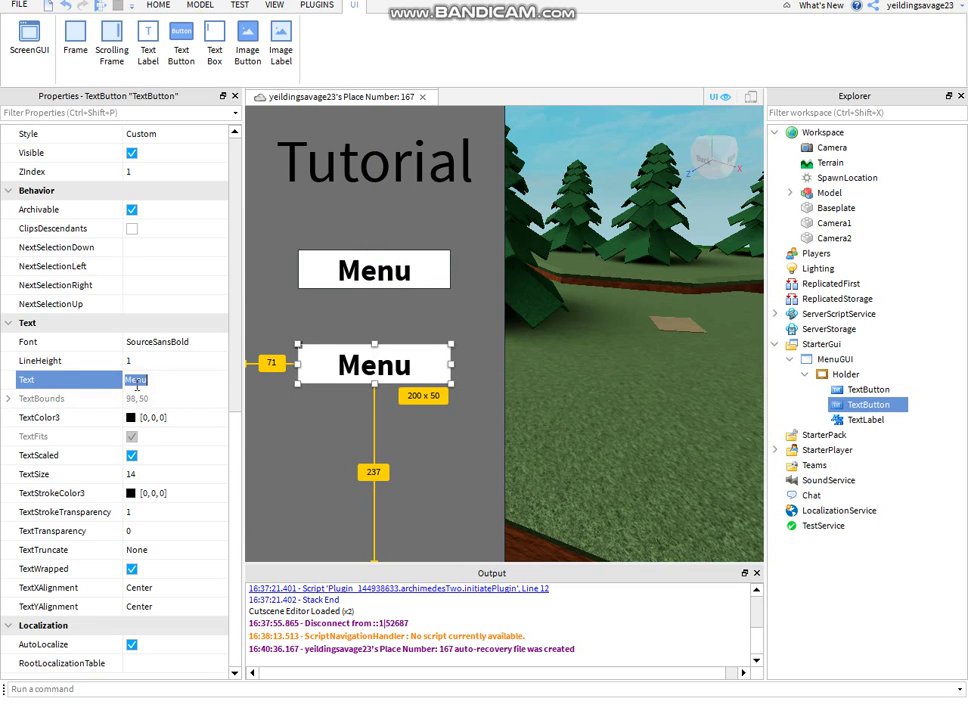
{"action": "type", "text": "Shop"}
{"action": "key", "text": "Return"}
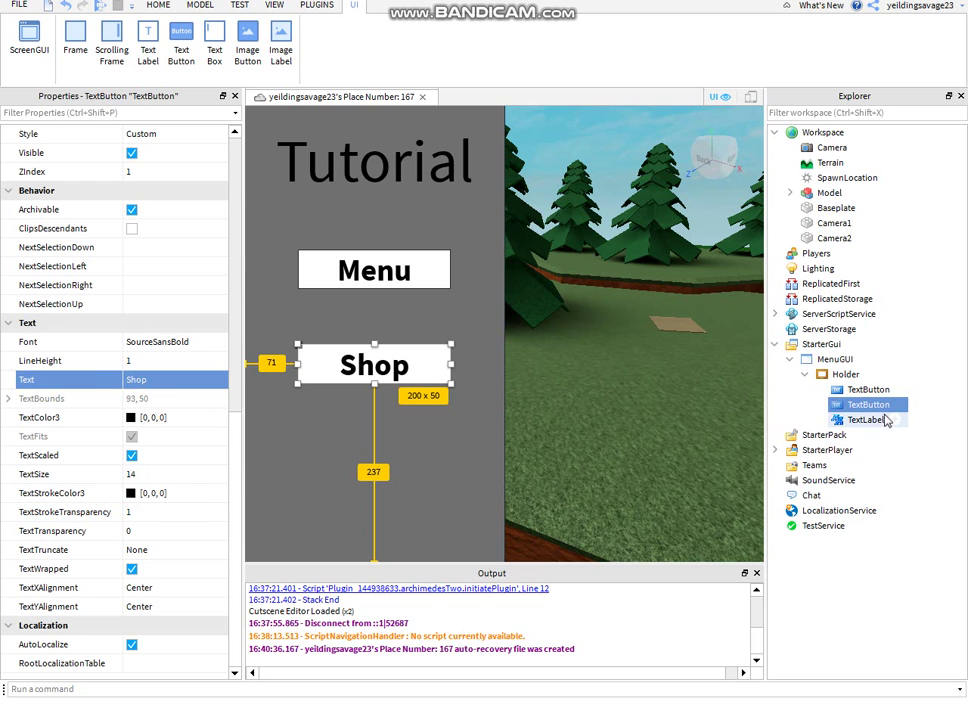
- Rename the button object with the Shop text as Shop
{"action": "scroll", "coordinate": [150, 320], "scroll_direction": "up", "scroll_amount": 7}
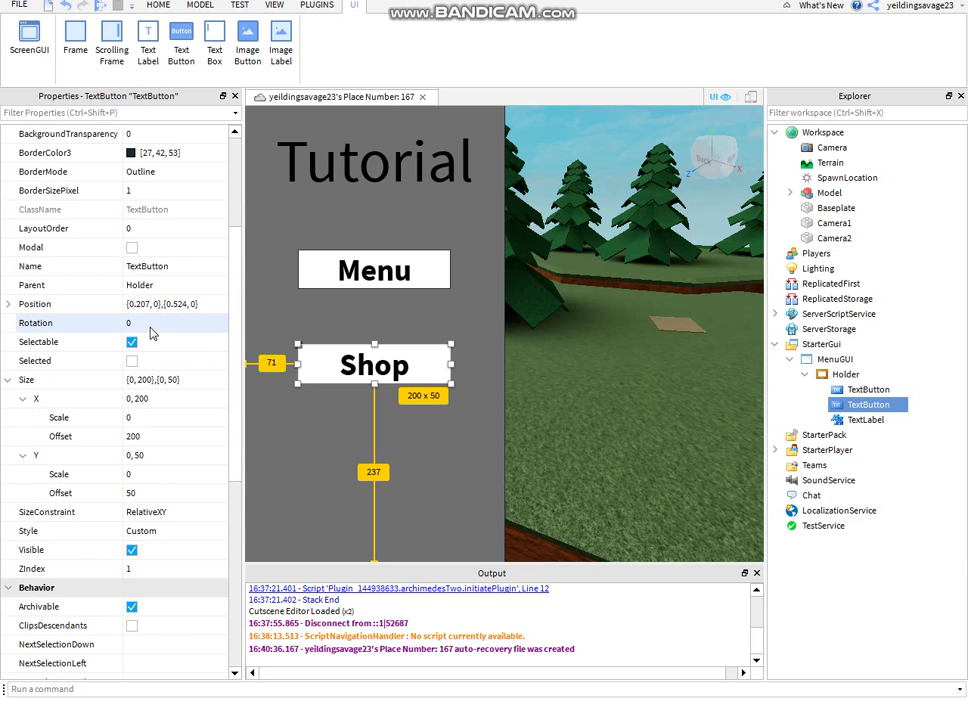
{"action": "scroll", "coordinate": [151, 328], "scroll_direction": "up", "scroll_amount": 3}
{"action": "left_click", "coordinate": [165, 446]}
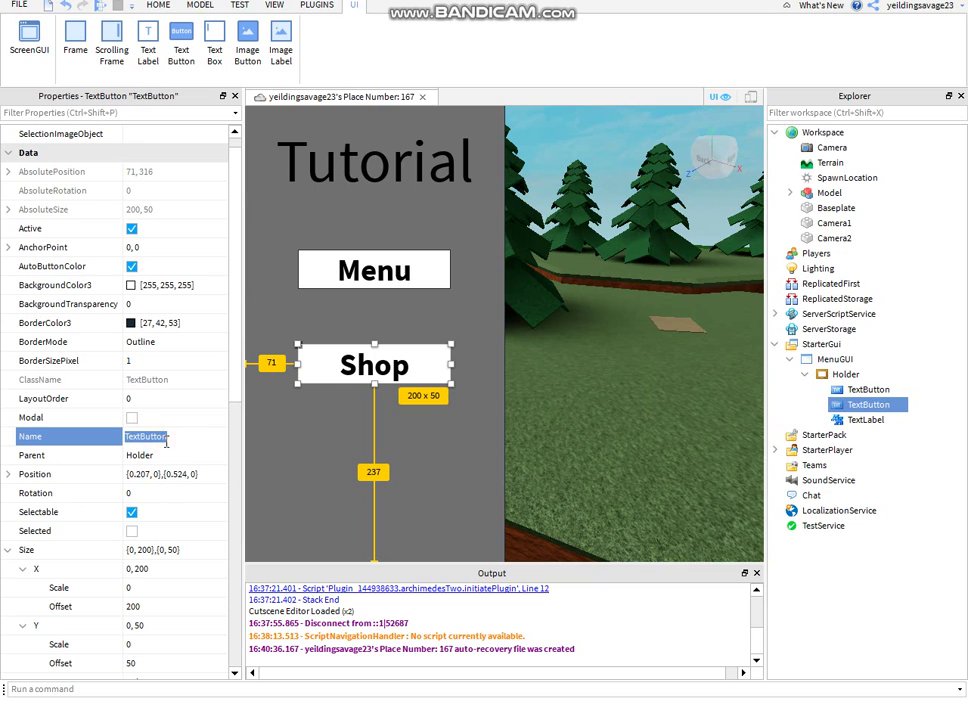
{"action": "type", "text": "Shop"}
{"action": "key", "text": "Return"}
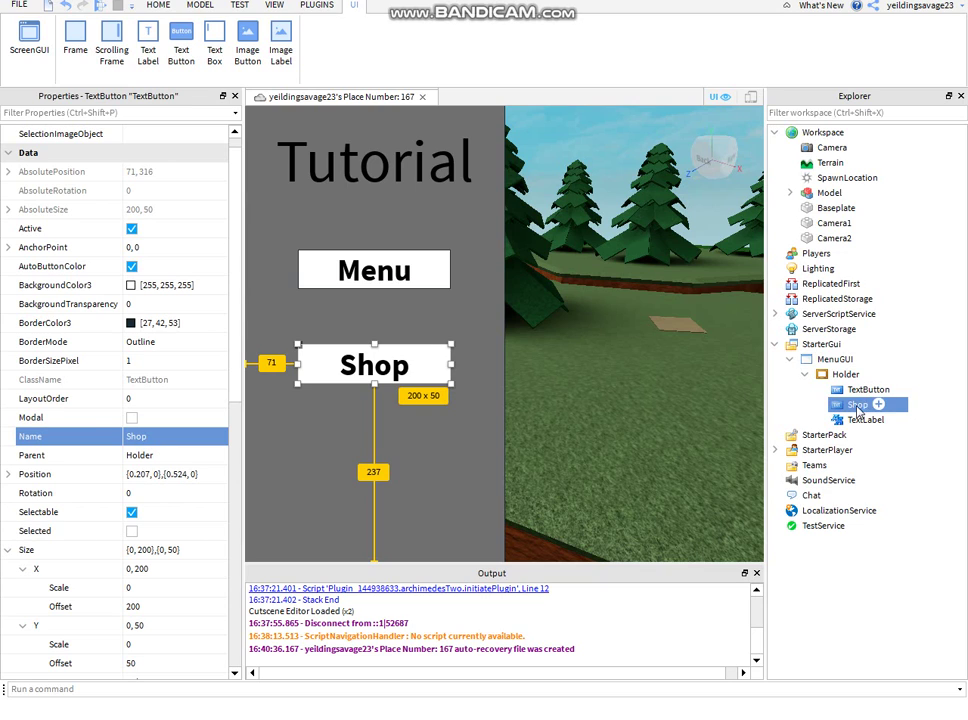
- Rename the upper button object, the one with the Menu text, as Menu
{"action": "left_click", "coordinate": [830, 376]}
{"action": "left_click", "coordinate": [374, 270]}
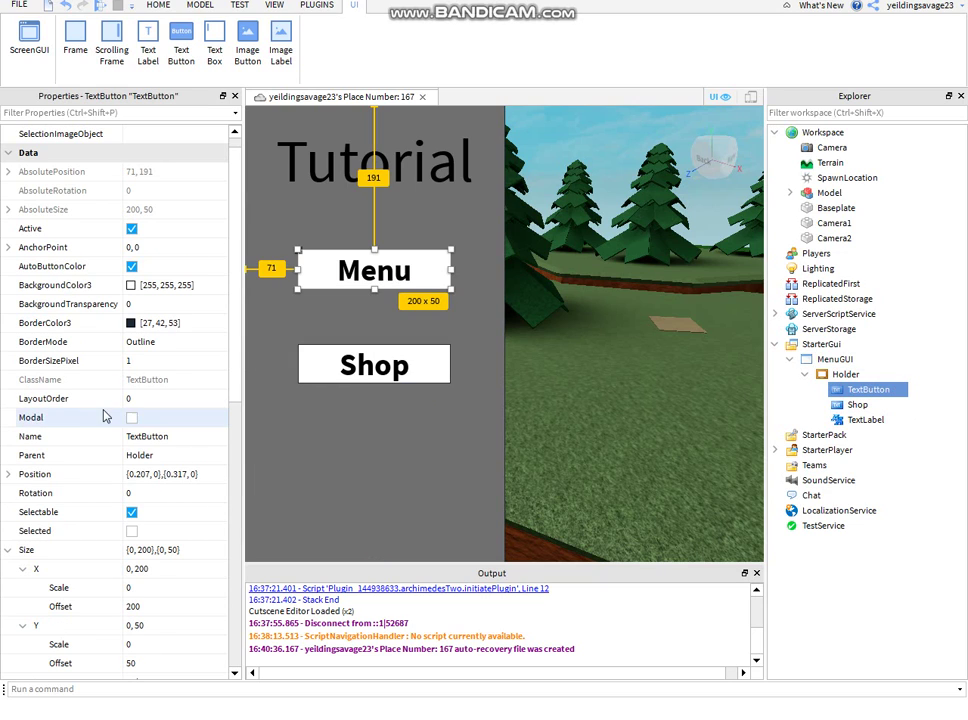
{"action": "left_click", "coordinate": [160, 453]}
{"action": "left_click", "coordinate": [164, 438]}
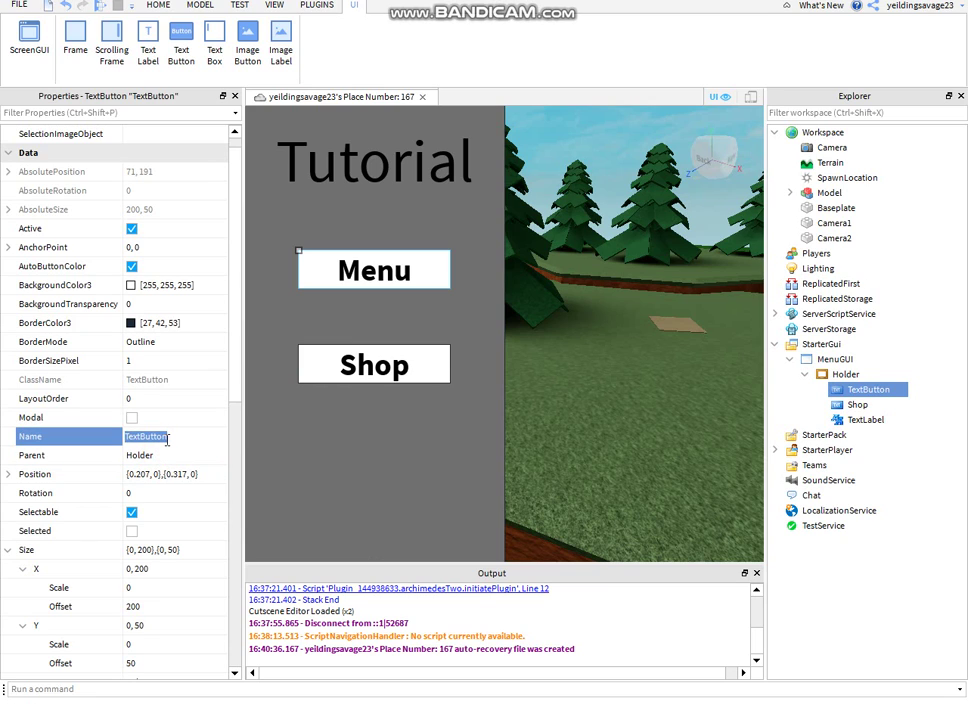
{"action": "key", "text": "BackSpace"}
{"action": "type", "text": "Menu"}
{"action": "key", "text": "Return"}
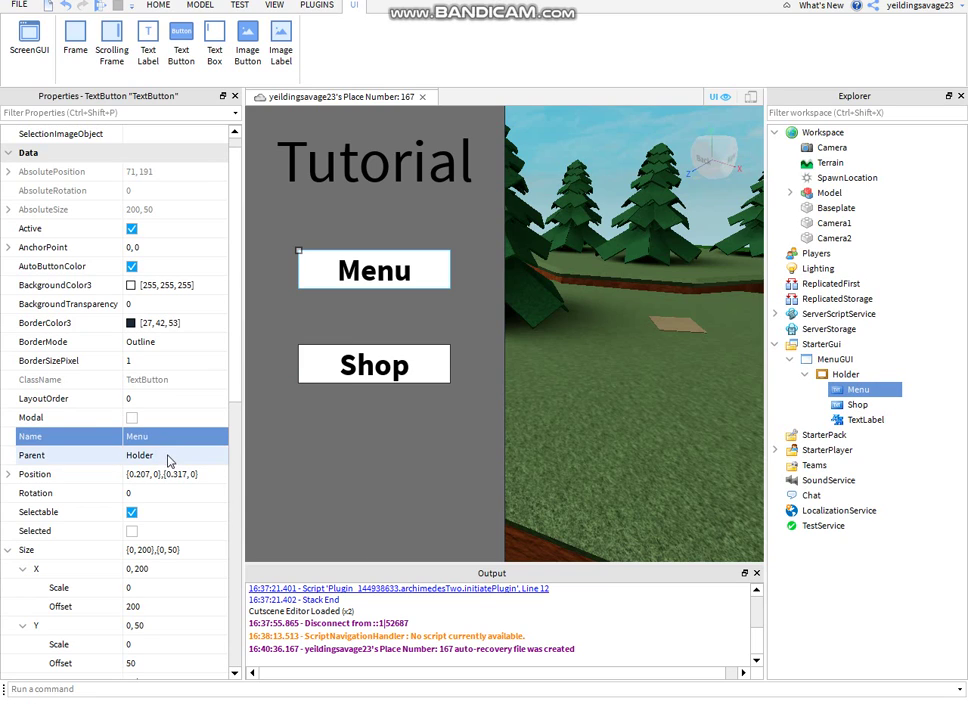
- Add a LocalScript to the Holder frame
{"action": "left_click", "coordinate": [880, 390]}
{"action": "left_click", "coordinate": [705, 399]}
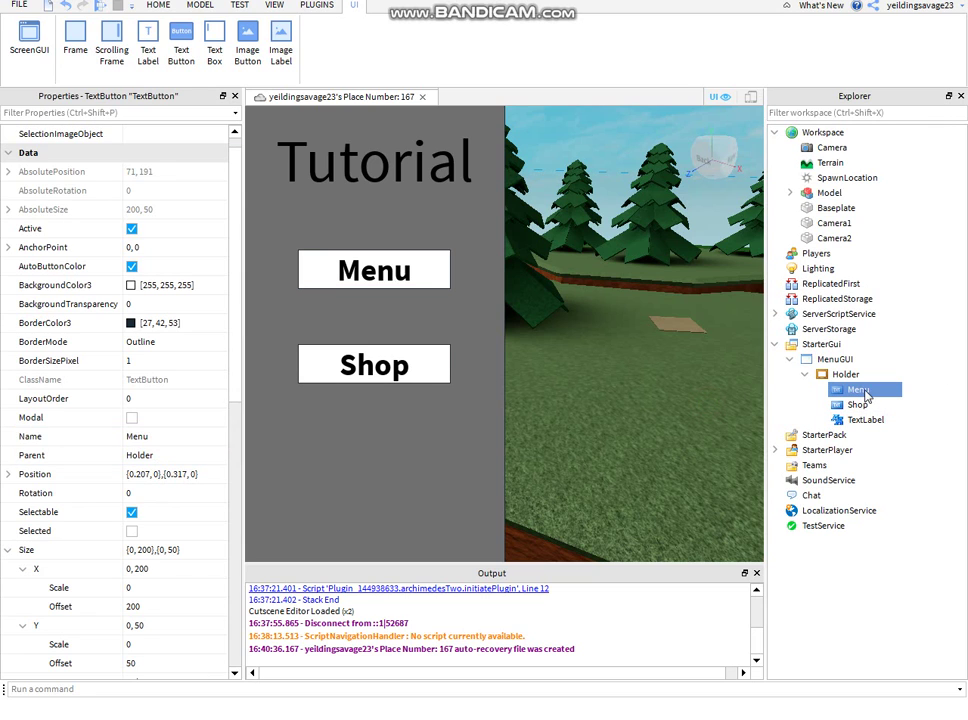
{"action": "left_click", "coordinate": [868, 375]}
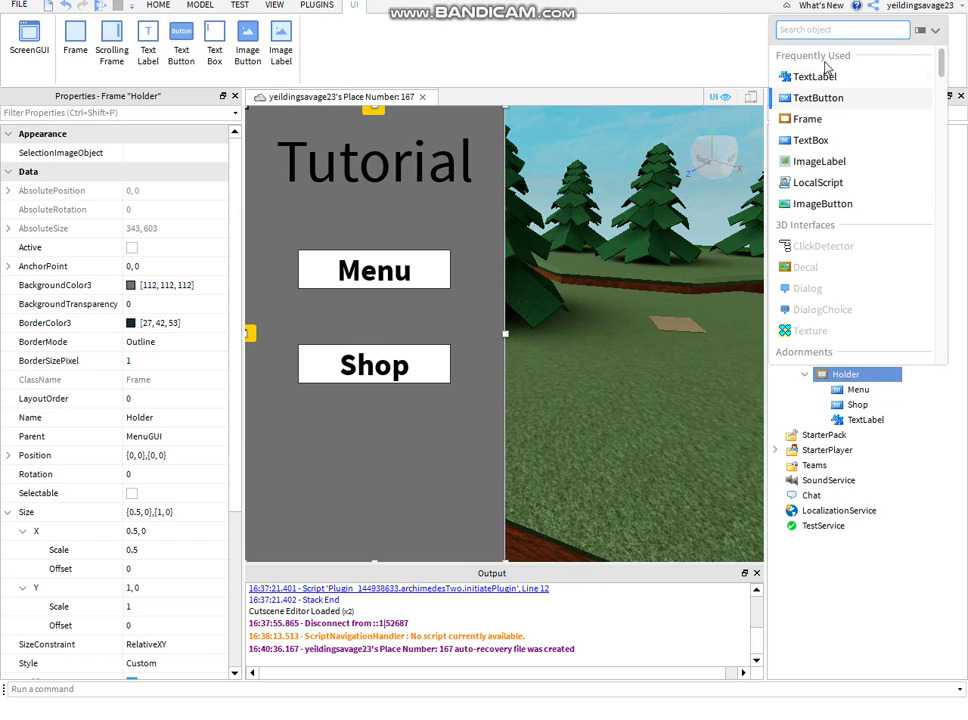
{"action": "left_click", "coordinate": [828, 183]}
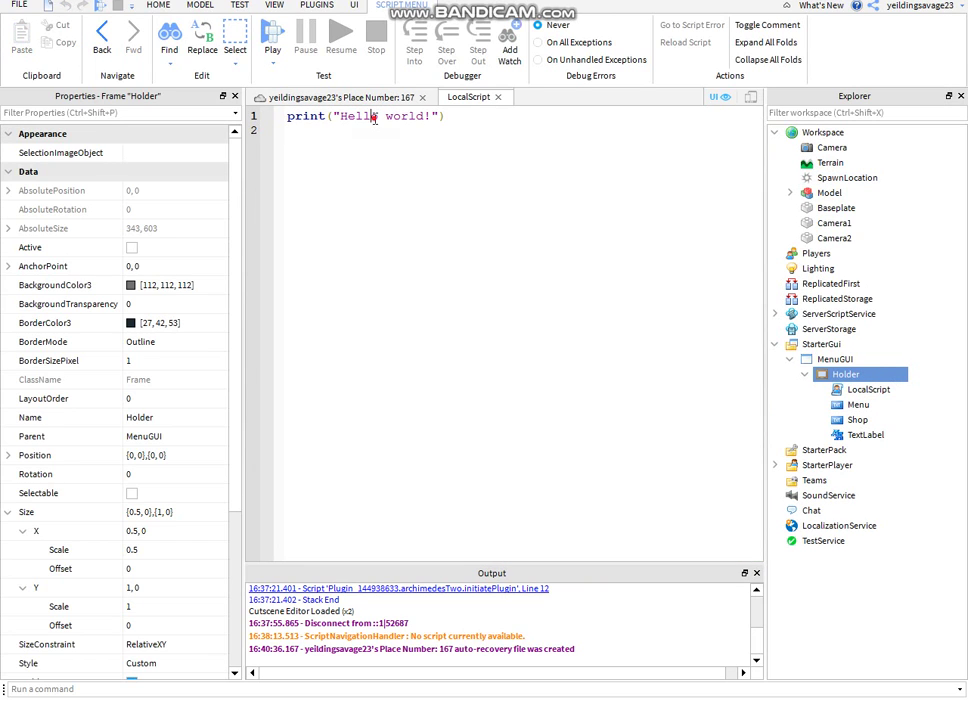
- Replace the script's default print line with local camera1 = workspace.Camera1
{"action": "triple_click", "coordinate": [372, 118]}
{"action": "type", "text": "local"}
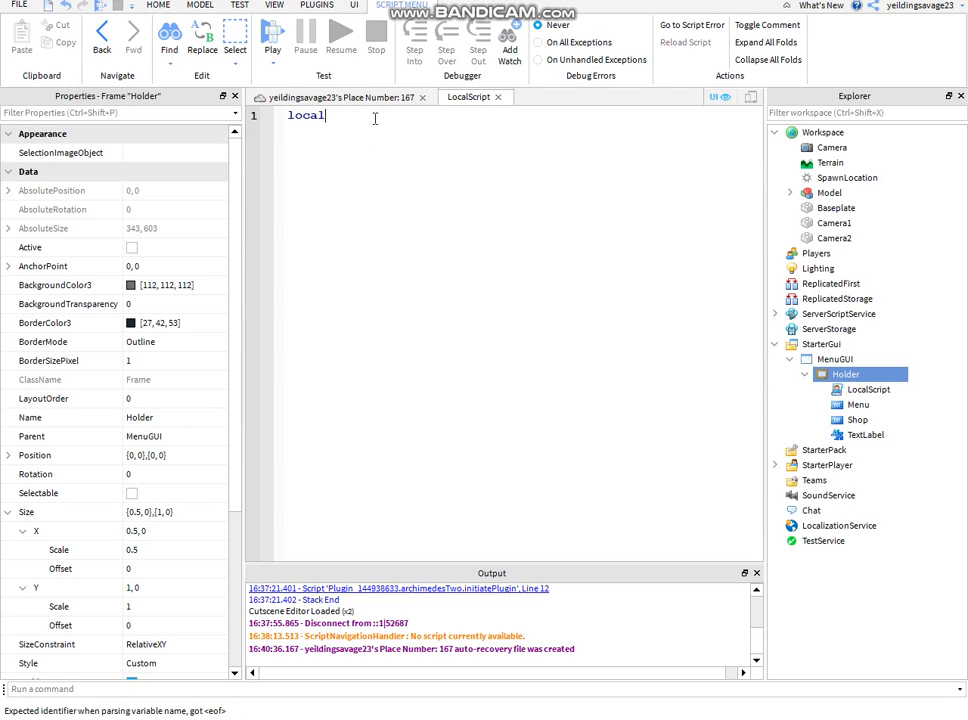
{"action": "type", "text": " cam"}
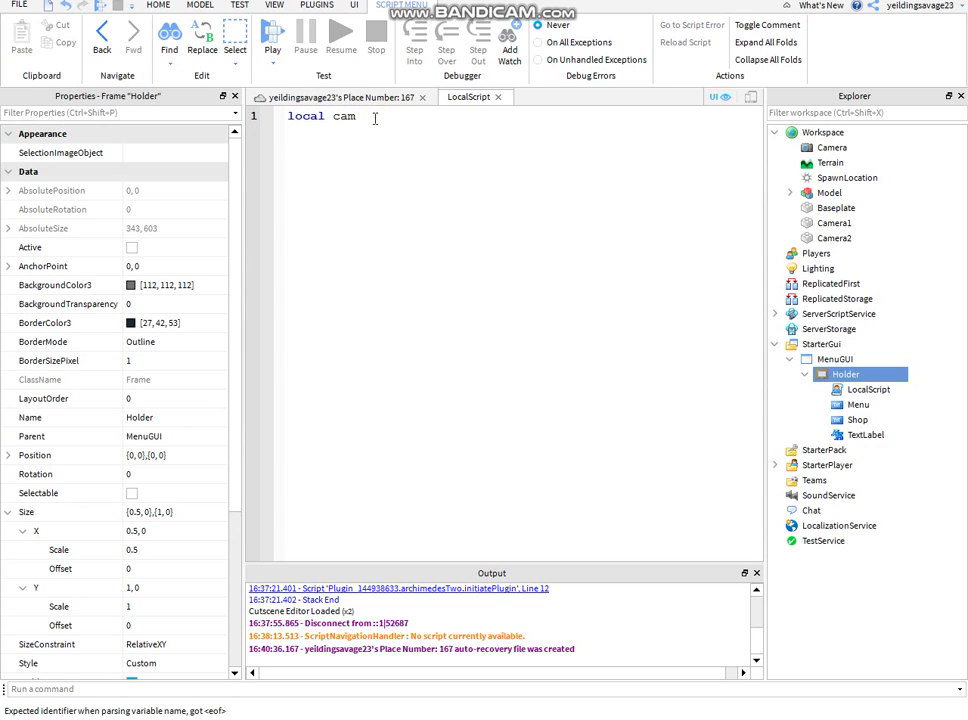
{"action": "type", "text": "era 1"}
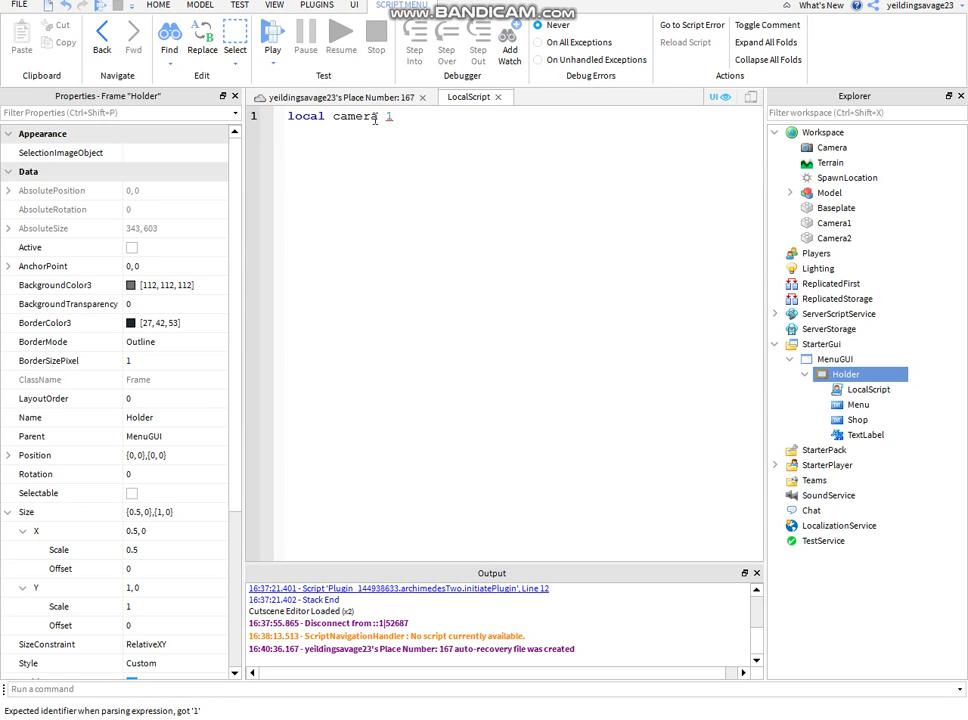
{"action": "key", "text": "BackSpace"}
{"action": "key", "text": "BackSpace"}
{"action": "key", "text": "BackSpace"}
{"action": "type", "text": "1 = work"}
{"action": "key", "text": "Tab"}
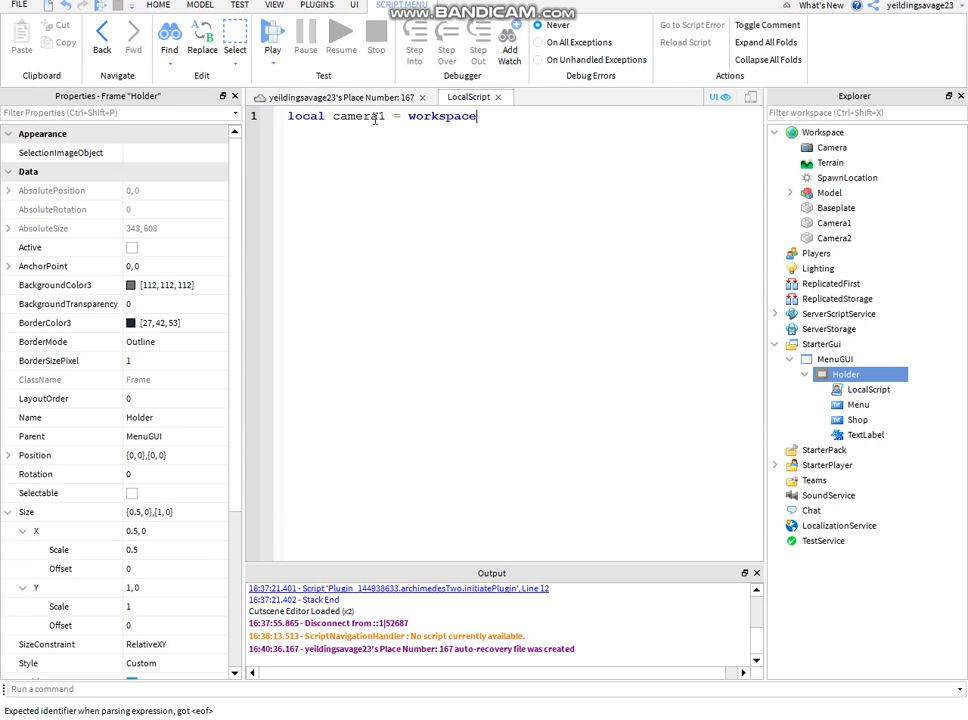
{"action": "type", "text": ".cam"}
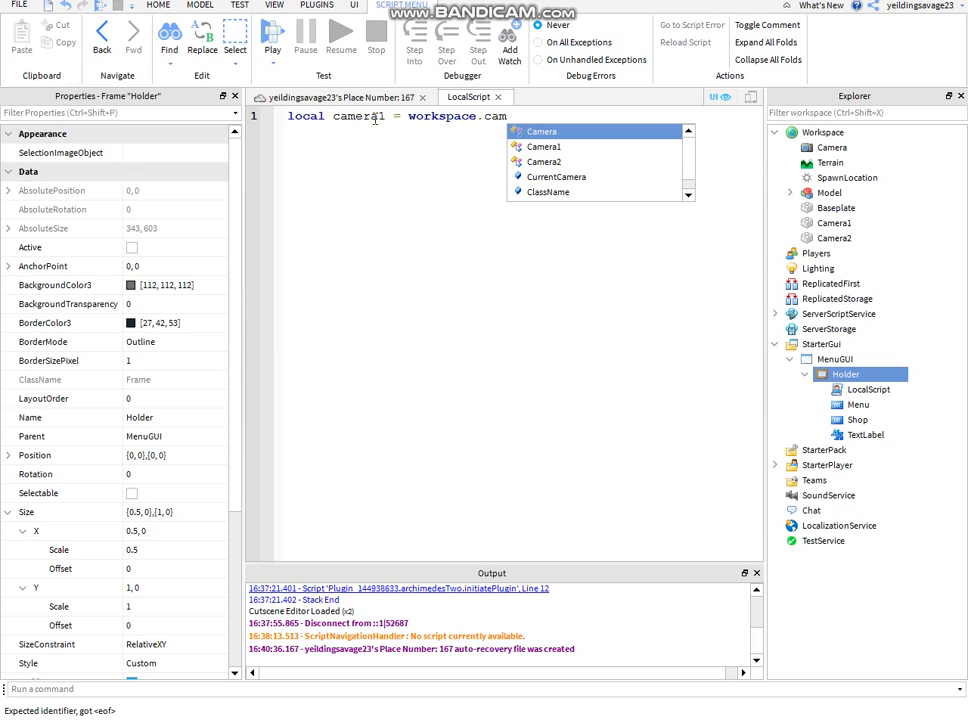
{"action": "key", "text": "Down"}
{"action": "type", "text": "\\"}
{"action": "key", "text": "Return"}
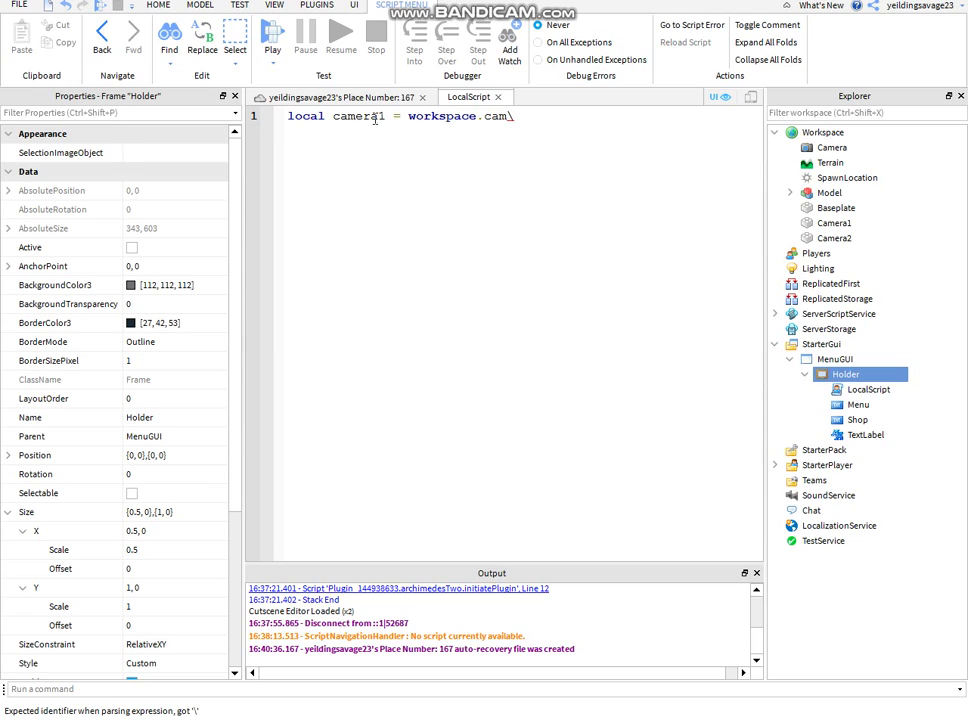
{"action": "key", "text": "BackSpace"}
{"action": "type", "text": "er"}
{"action": "key", "text": "Down"}
{"action": "key", "text": "Tab"}
- Add a second script line, local camera2 = workspace.Camera2
{"action": "type", "text": "local "}
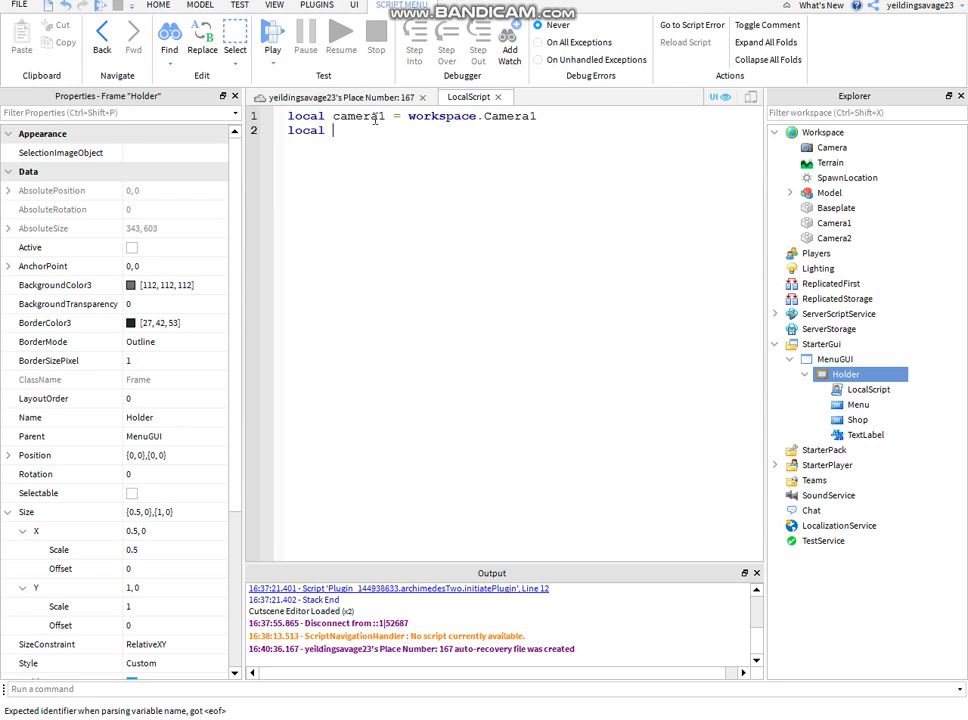
{"action": "type", "text": "ma"}
{"action": "type", "text": "ame"}
{"action": "type", "text": "ra2 = "}
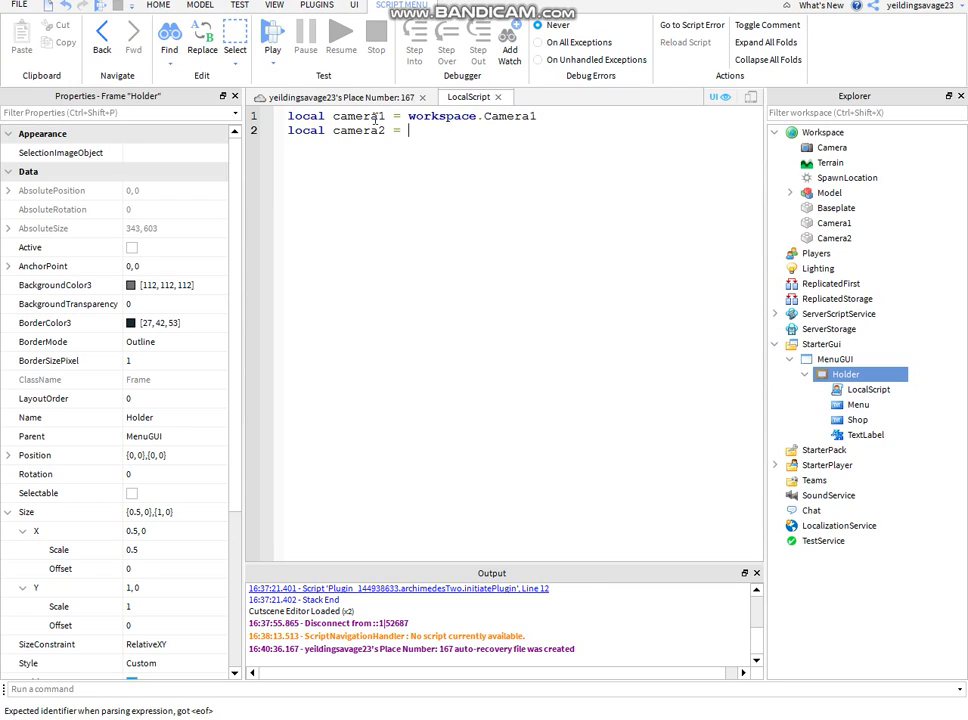
{"action": "type", "text": "workspace.camera"}
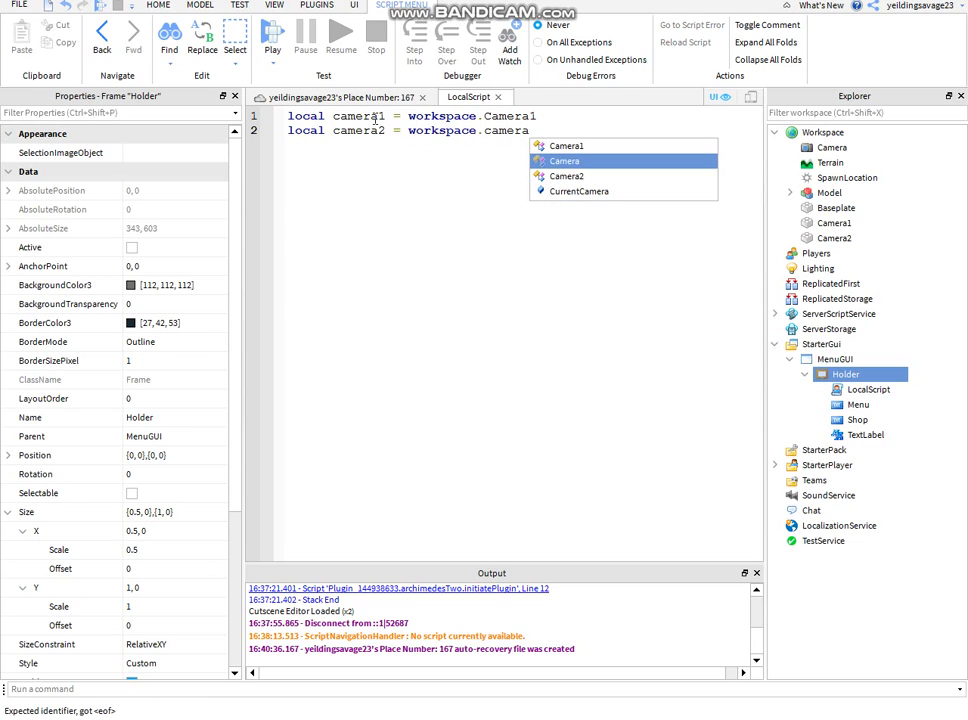
{"action": "key", "text": "Down"}
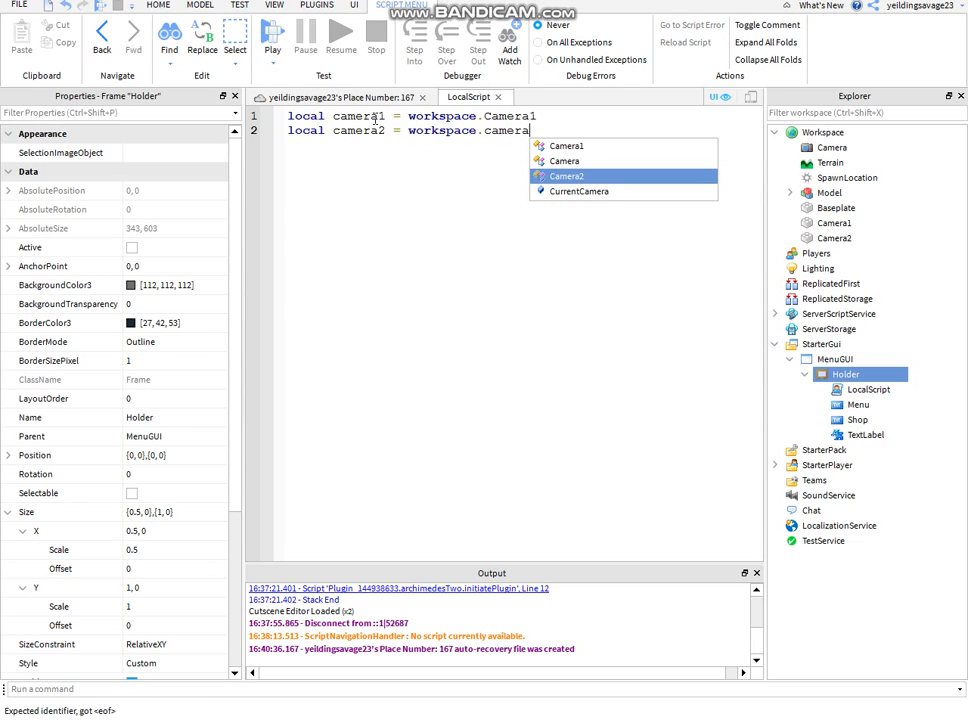
{"action": "key", "text": "Return"}
- Declare the current camera on the third script line with local camera = workspace.CurrentCamera, leaving blank lines below it
{"action": "key", "text": "Return"}
{"action": "type", "text": "local "}
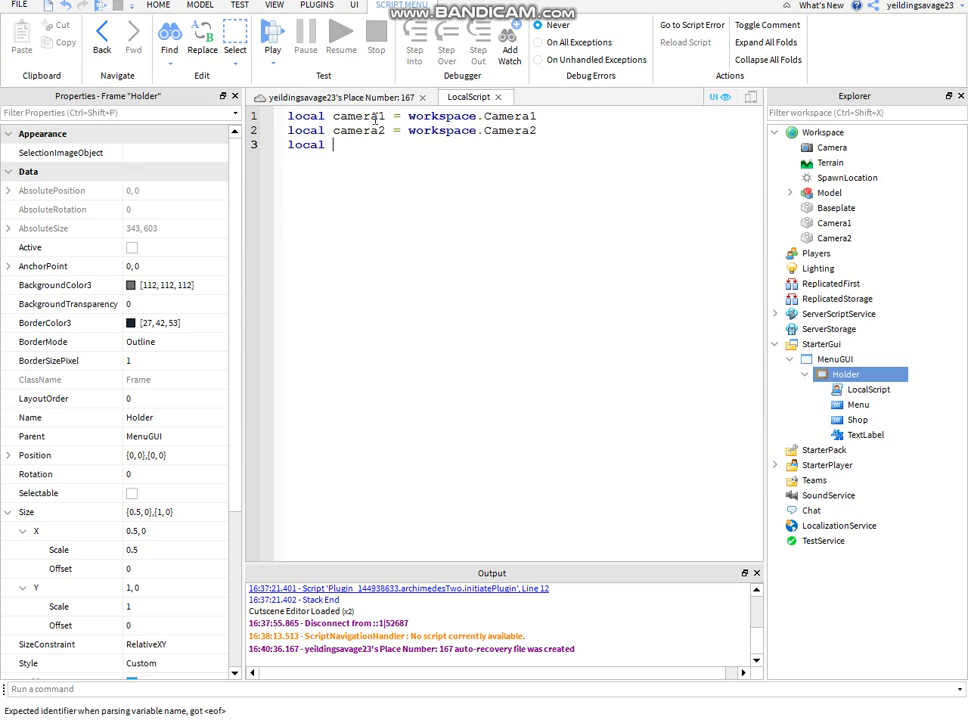
{"action": "type", "text": "camera = "}
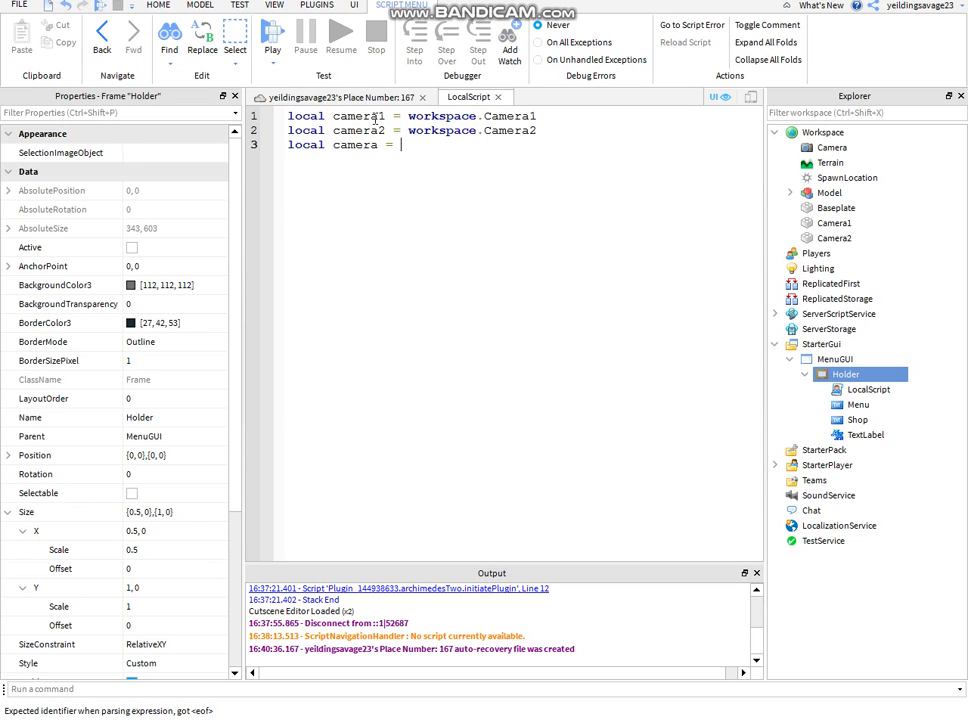
{"action": "type", "text": "workspace"}
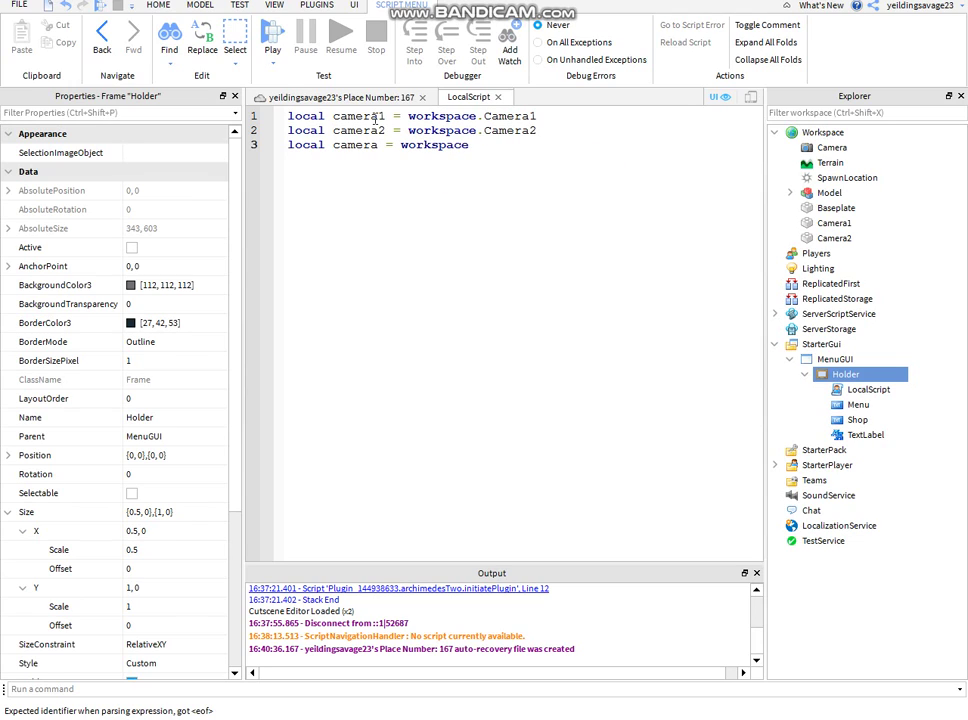
{"action": "type", "text": ".CurrentCamera"}
{"action": "key", "text": "Return"}
{"action": "key", "text": "Return"}
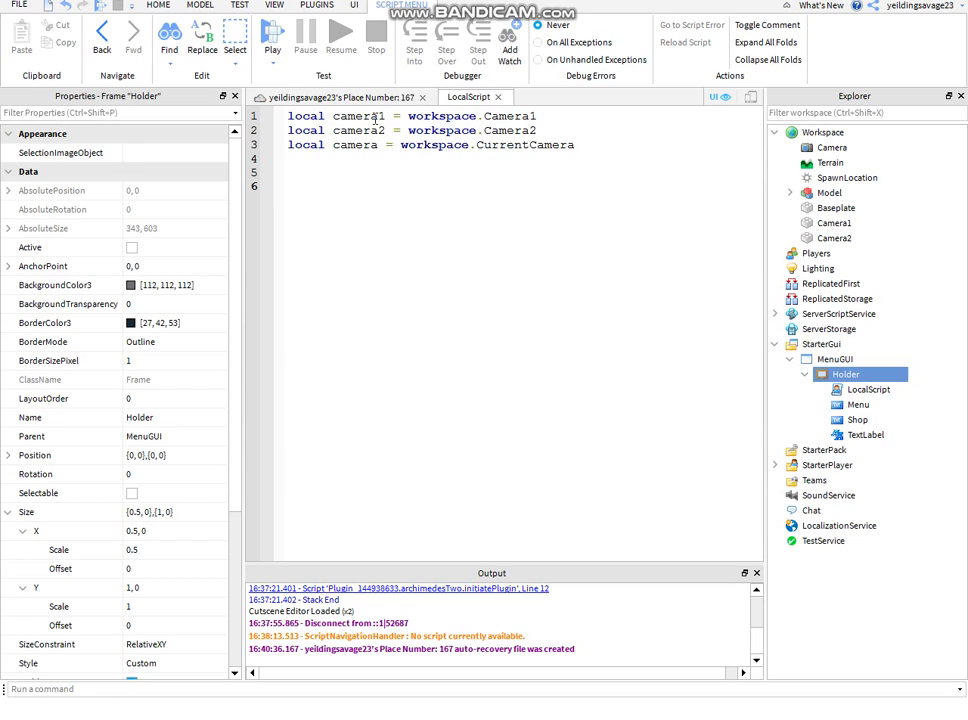
- Add the comment --set the camera to the position of the menu on the part1 below the variable declarations
{"action": "type", "text": "--set th"}
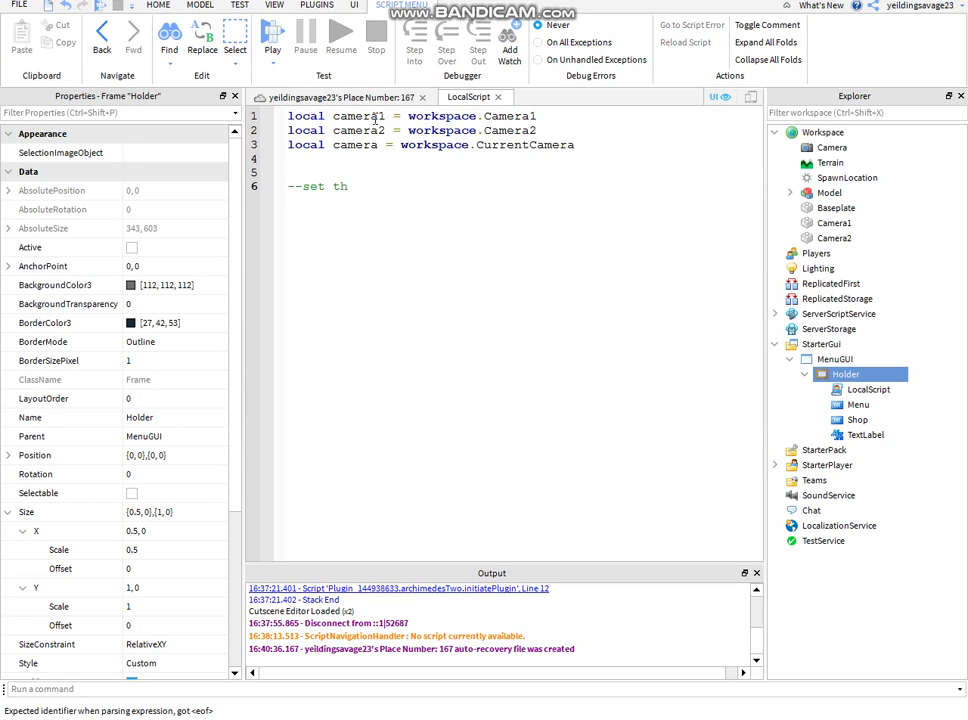
{"action": "type", "text": "e camera to"}
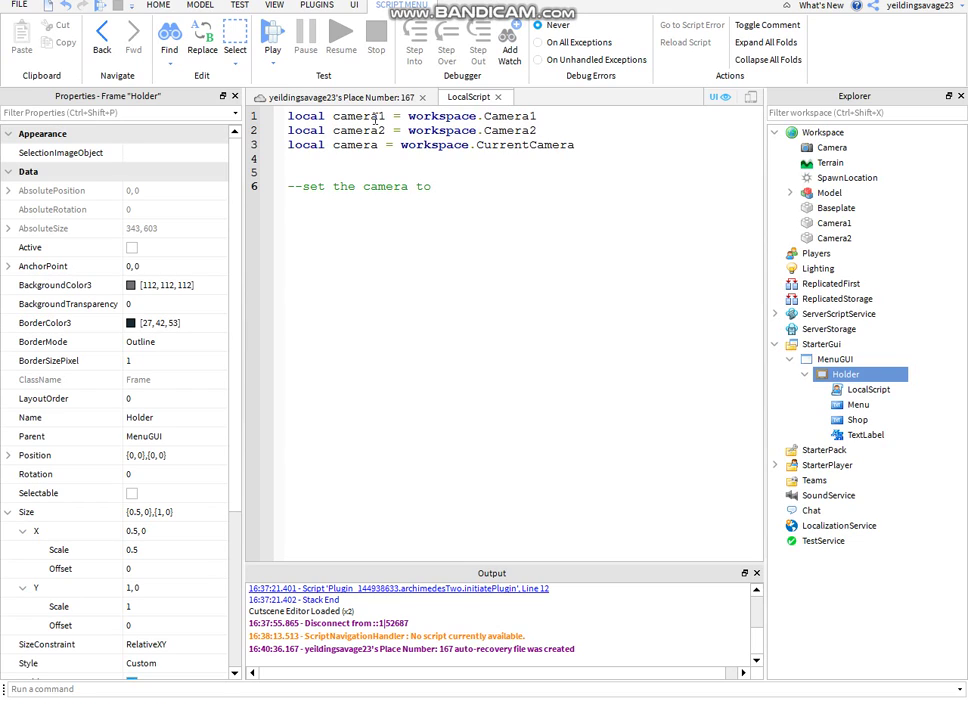
{"action": "type", "text": " the position of the"}
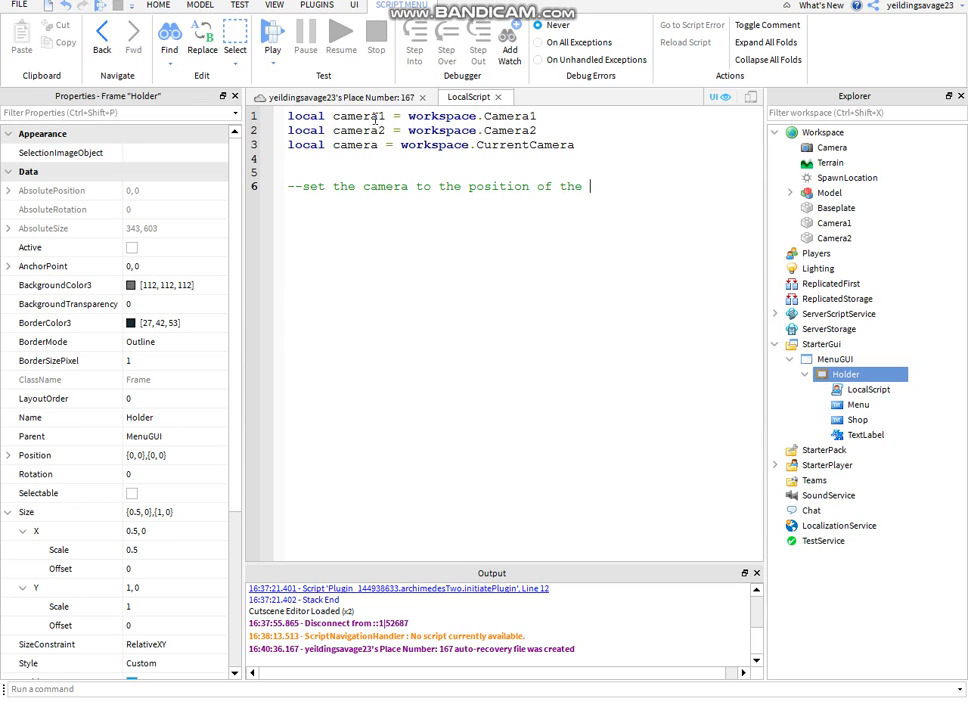
{"action": "type", "text": " menu on the part1  "}
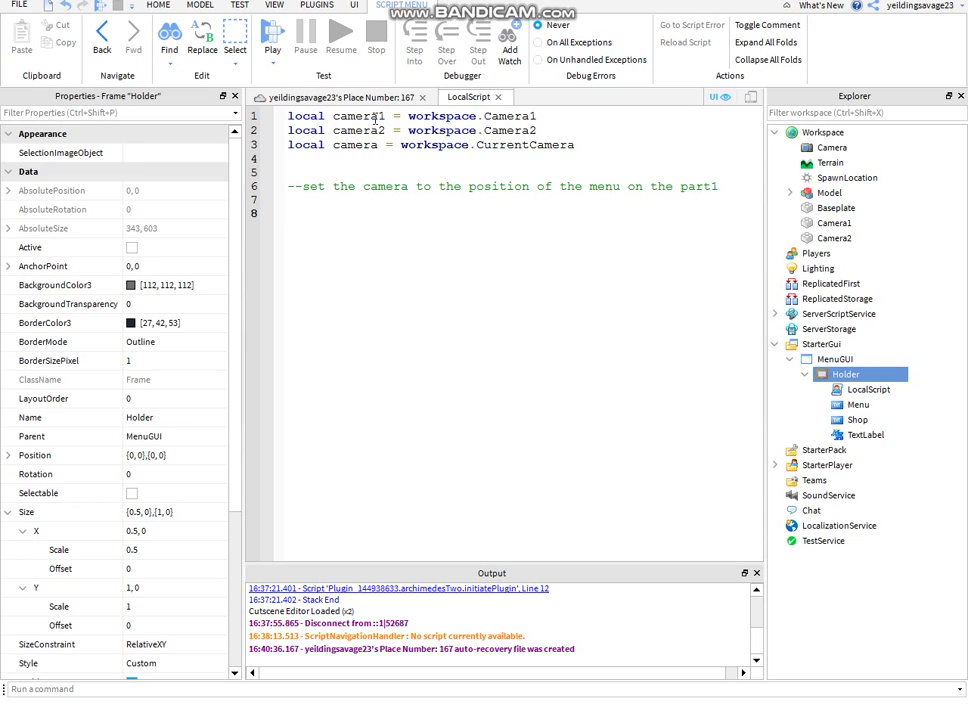
- Start an assignment to camera.CameraSubject below the comment
{"action": "type", "text": "camera."}
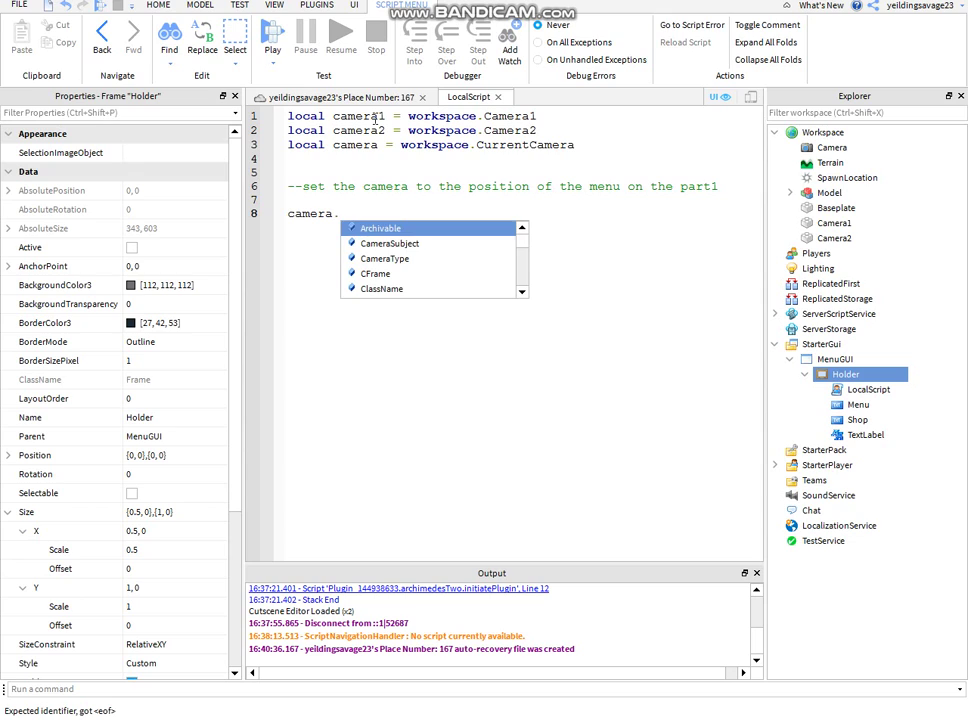
{"action": "key", "text": "Down"}
{"action": "key", "text": "Tab"}
{"action": "type", "text": "="}
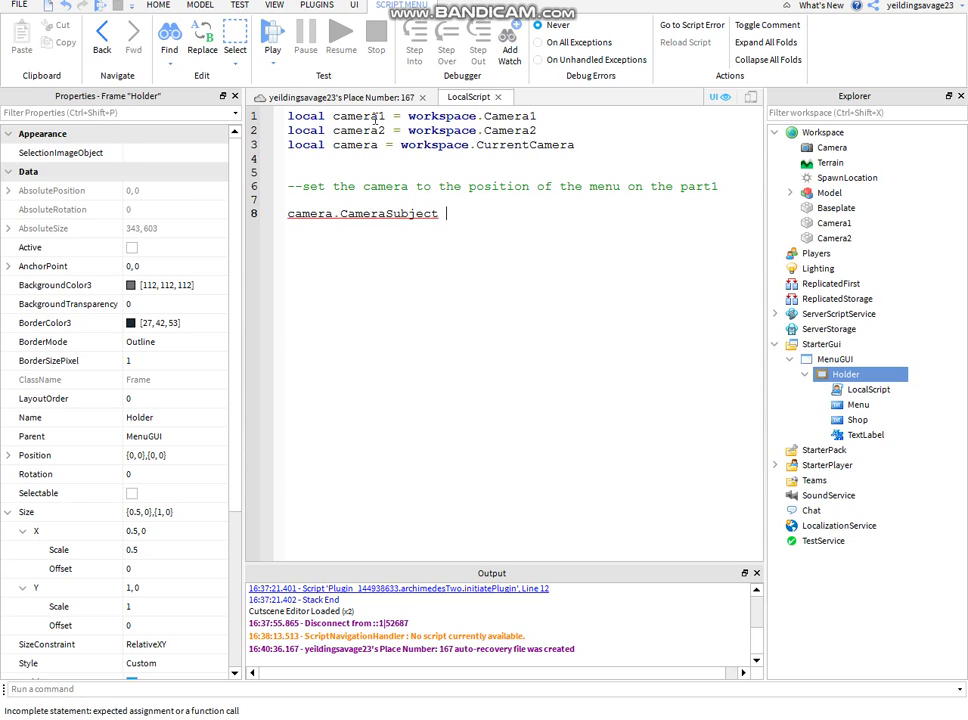